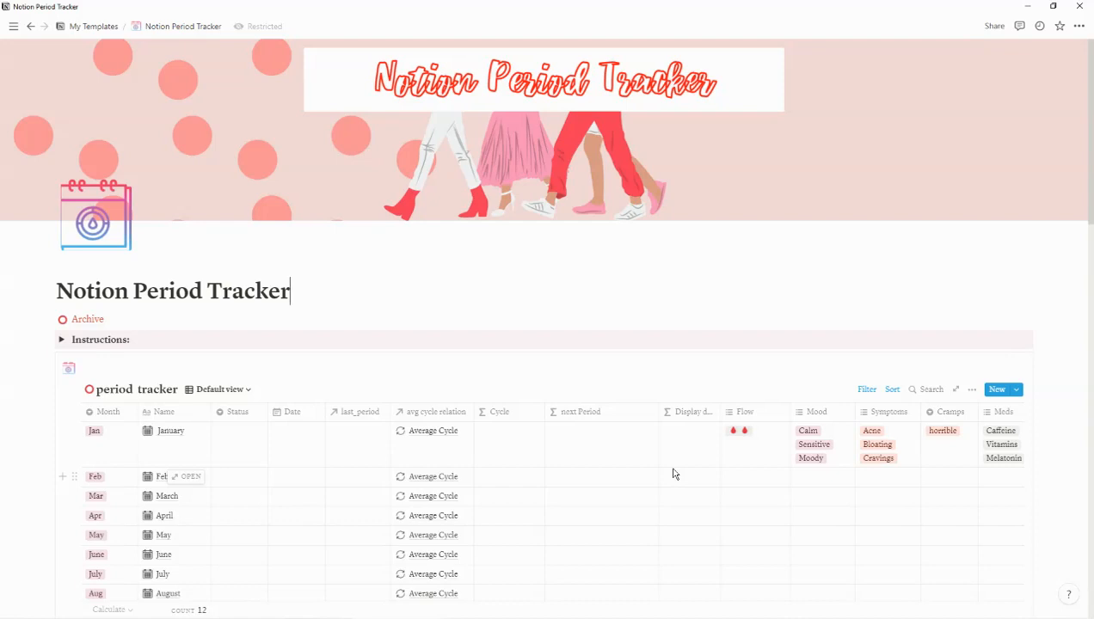
- Look over the whole tracker page: the period tracker table, the monthly board and the January 2022 calendar
{"action": "left_click", "coordinate": [488, 302]}
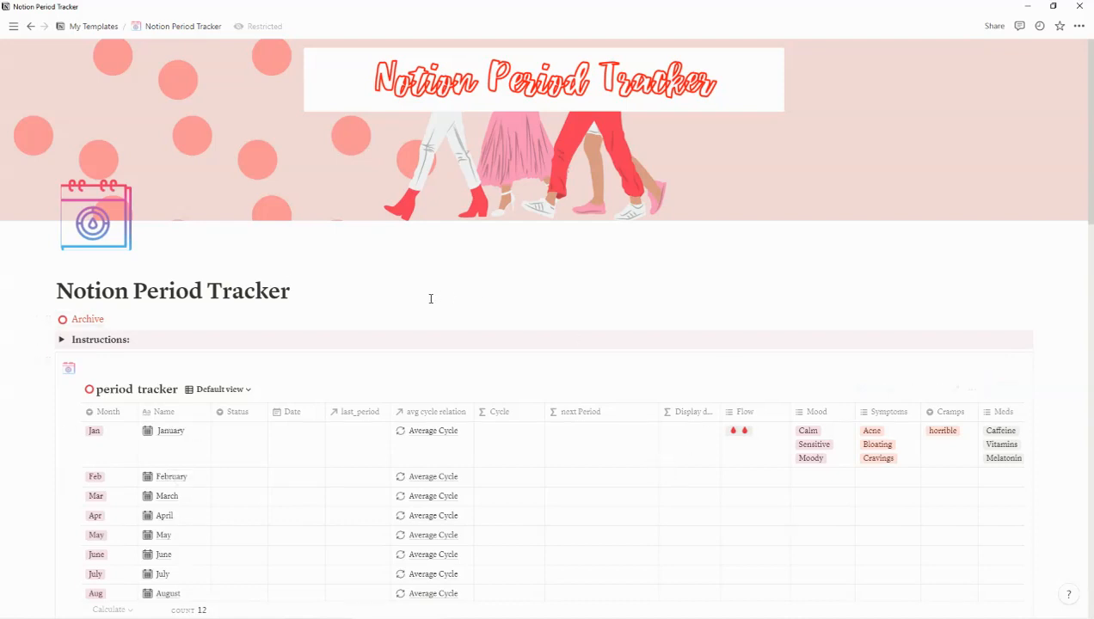
{"action": "scroll", "coordinate": [431, 298], "scroll_direction": "down", "scroll_amount": 2}
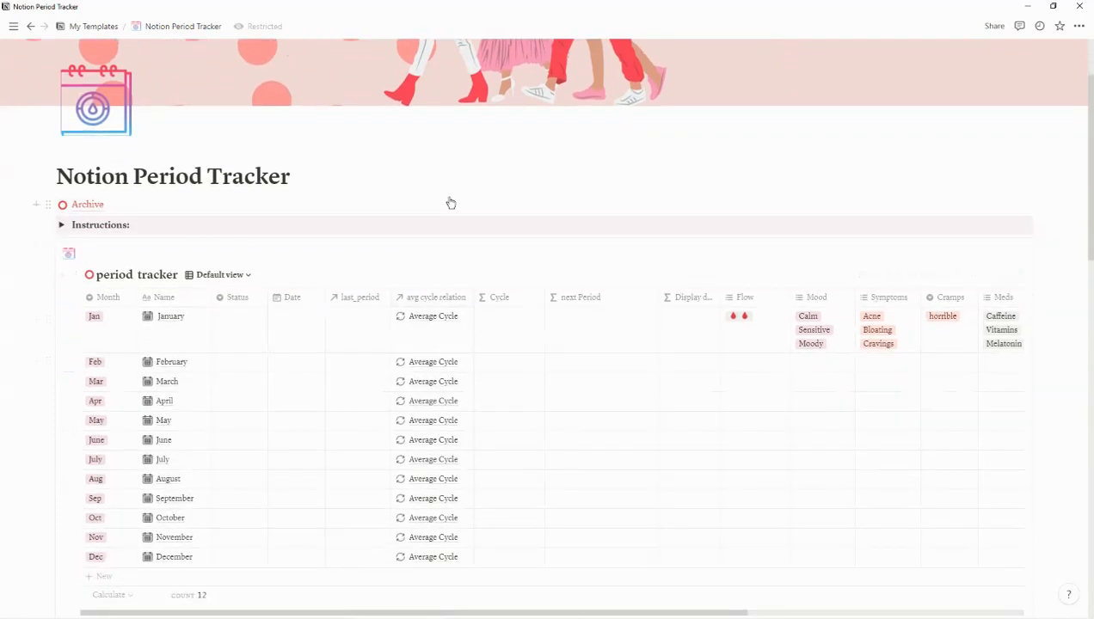
{"action": "scroll", "coordinate": [479, 229], "scroll_direction": "down", "scroll_amount": 3}
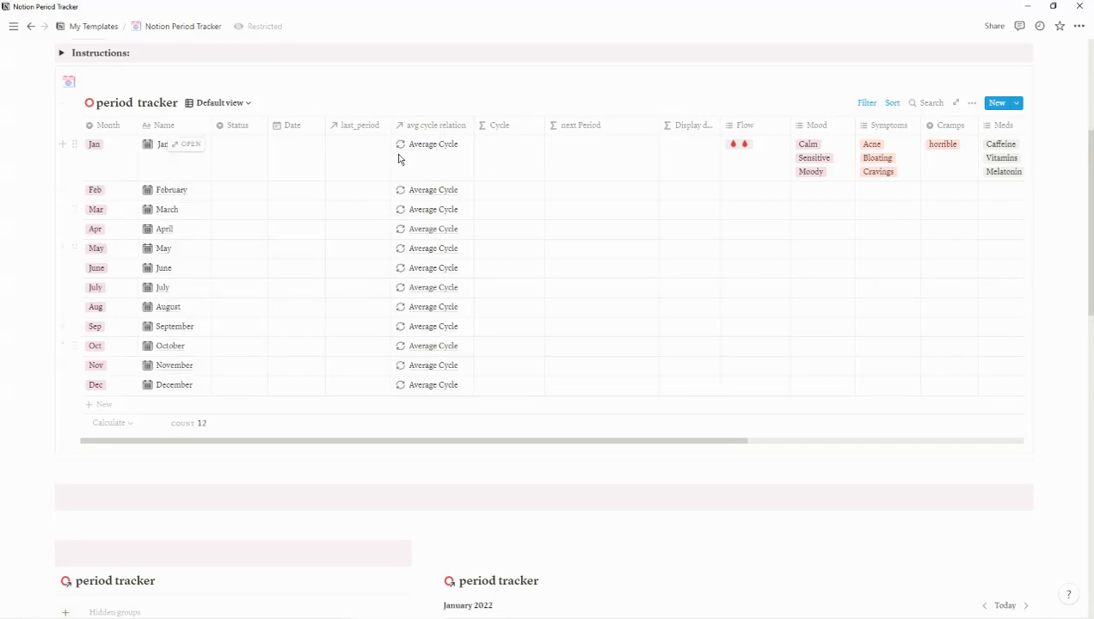
{"action": "scroll", "coordinate": [440, 351], "scroll_direction": "down", "scroll_amount": 2}
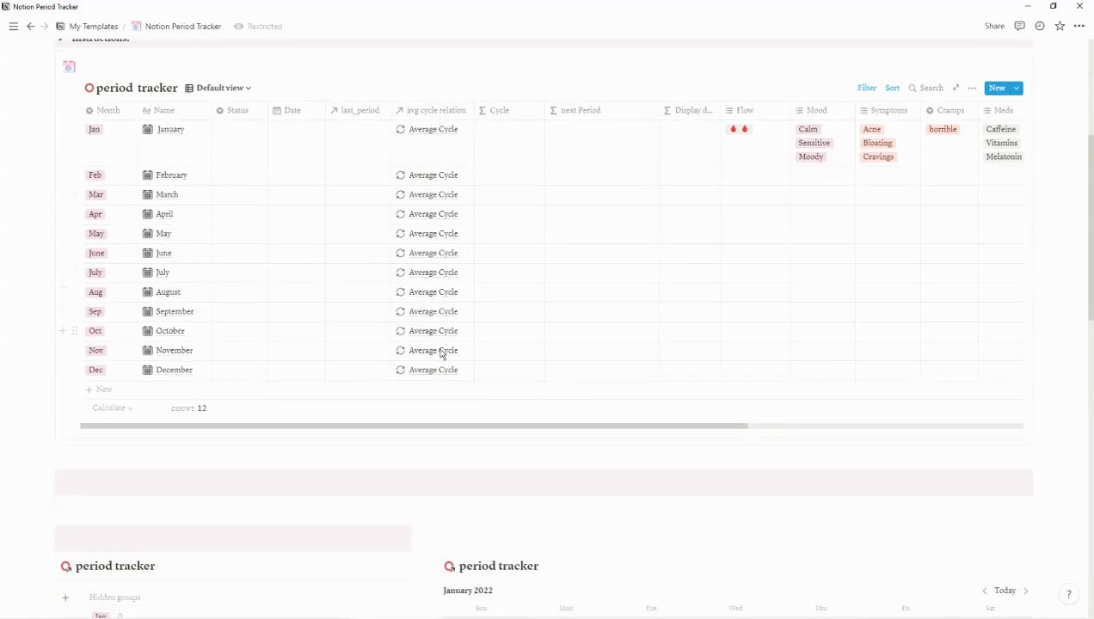
{"action": "scroll", "coordinate": [441, 354], "scroll_direction": "down", "scroll_amount": 3}
{"action": "scroll", "coordinate": [443, 339], "scroll_direction": "up", "scroll_amount": 4}
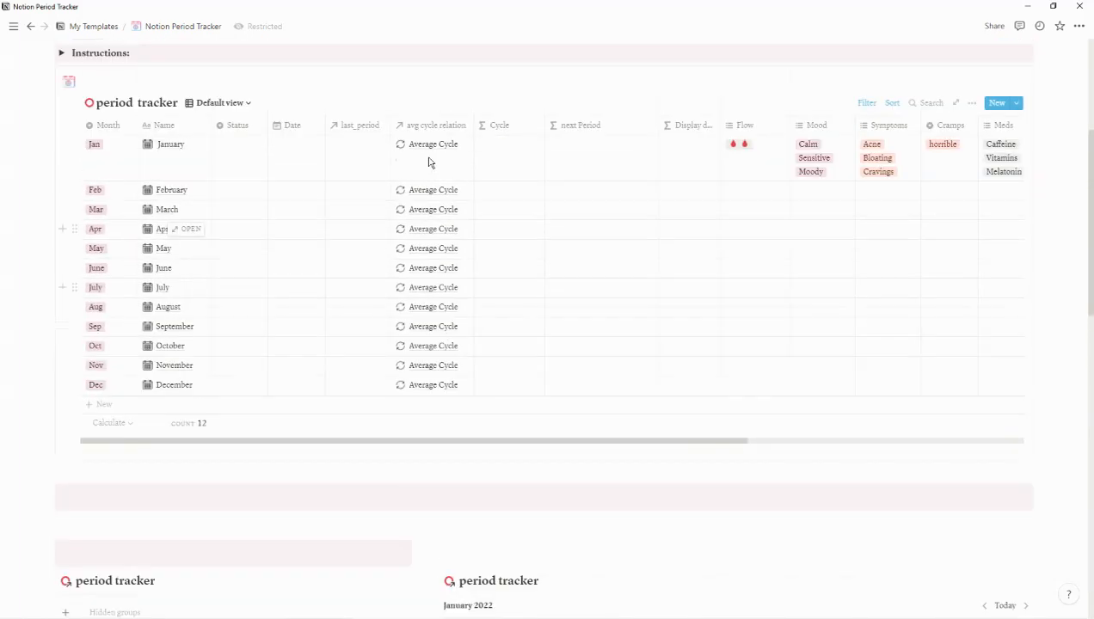
{"action": "scroll", "coordinate": [427, 345], "scroll_direction": "down", "scroll_amount": 6}
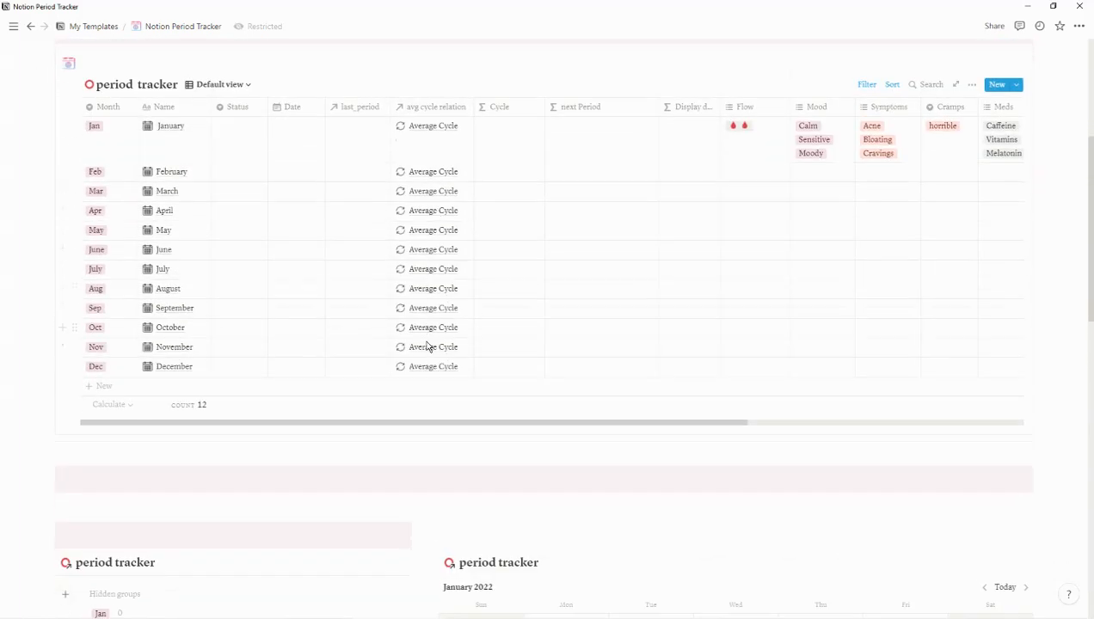
{"action": "scroll", "coordinate": [452, 258], "scroll_direction": "up", "scroll_amount": 2}
{"action": "scroll", "coordinate": [434, 254], "scroll_direction": "down", "scroll_amount": 4}
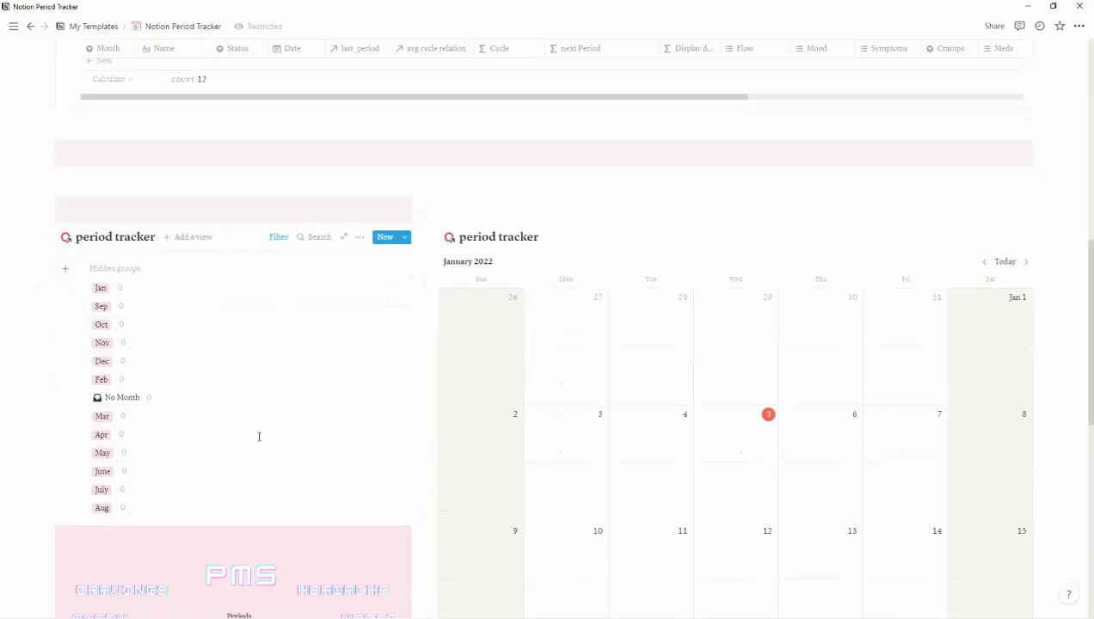
{"action": "scroll", "coordinate": [735, 372], "scroll_direction": "down", "scroll_amount": 6}
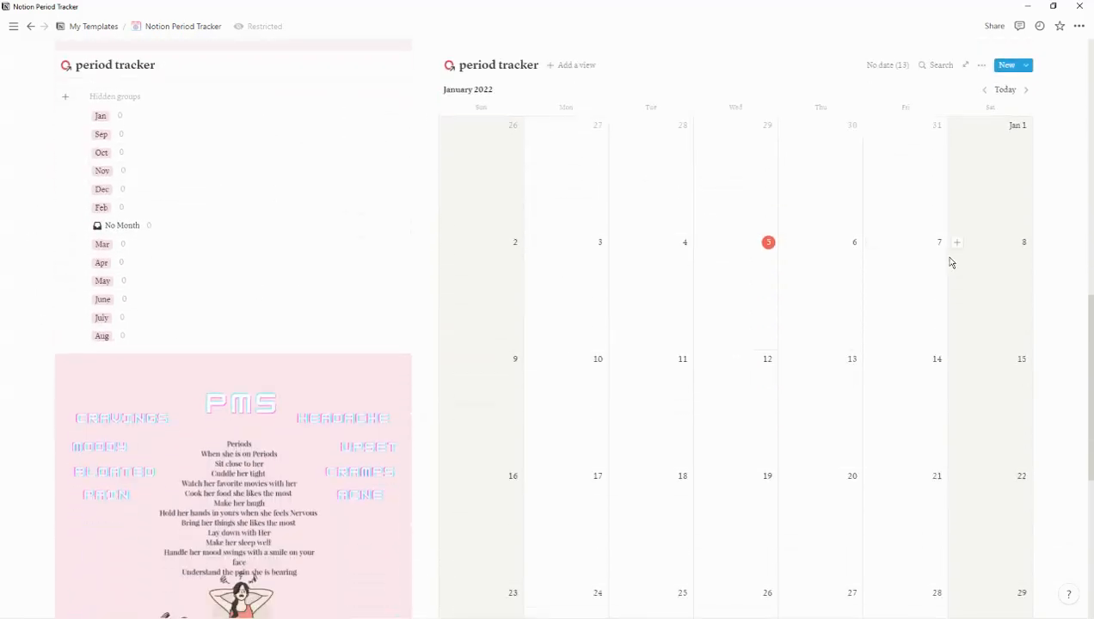
{"action": "scroll", "coordinate": [773, 406], "scroll_direction": "up", "scroll_amount": 6}
{"action": "scroll", "coordinate": [771, 407], "scroll_direction": "up", "scroll_amount": 5}
{"action": "scroll", "coordinate": [777, 439], "scroll_direction": "down", "scroll_amount": 9}
{"action": "scroll", "coordinate": [479, 323], "scroll_direction": "down", "scroll_amount": 3}
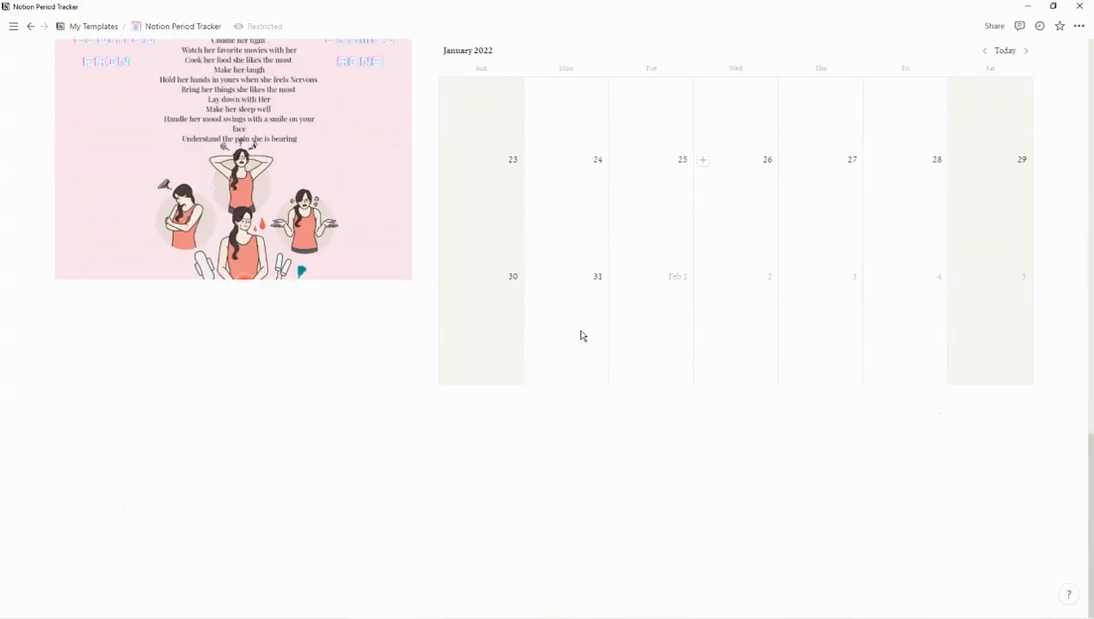
{"action": "scroll", "coordinate": [691, 349], "scroll_direction": "up", "scroll_amount": 5}
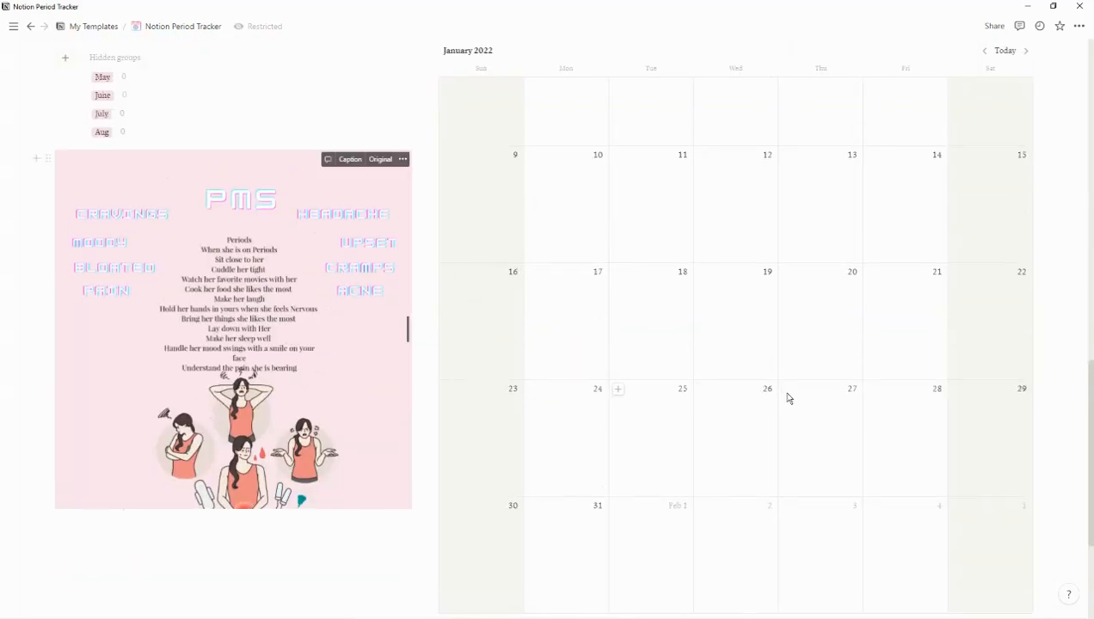
{"action": "scroll", "coordinate": [876, 413], "scroll_direction": "up", "scroll_amount": 15}
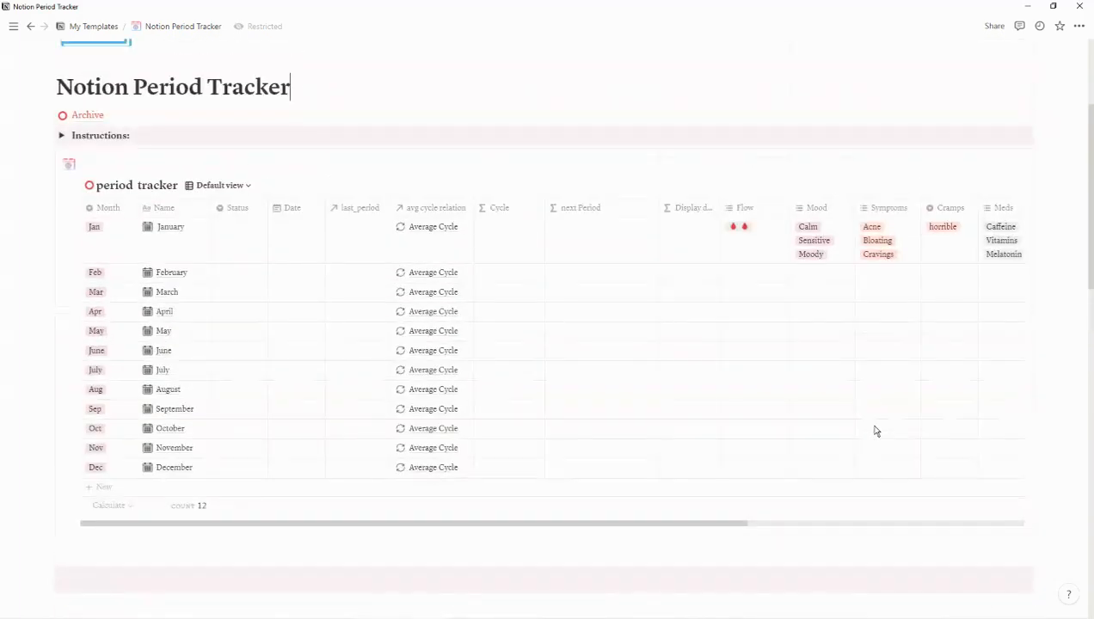
{"action": "scroll", "coordinate": [876, 431], "scroll_direction": "up", "scroll_amount": 4}
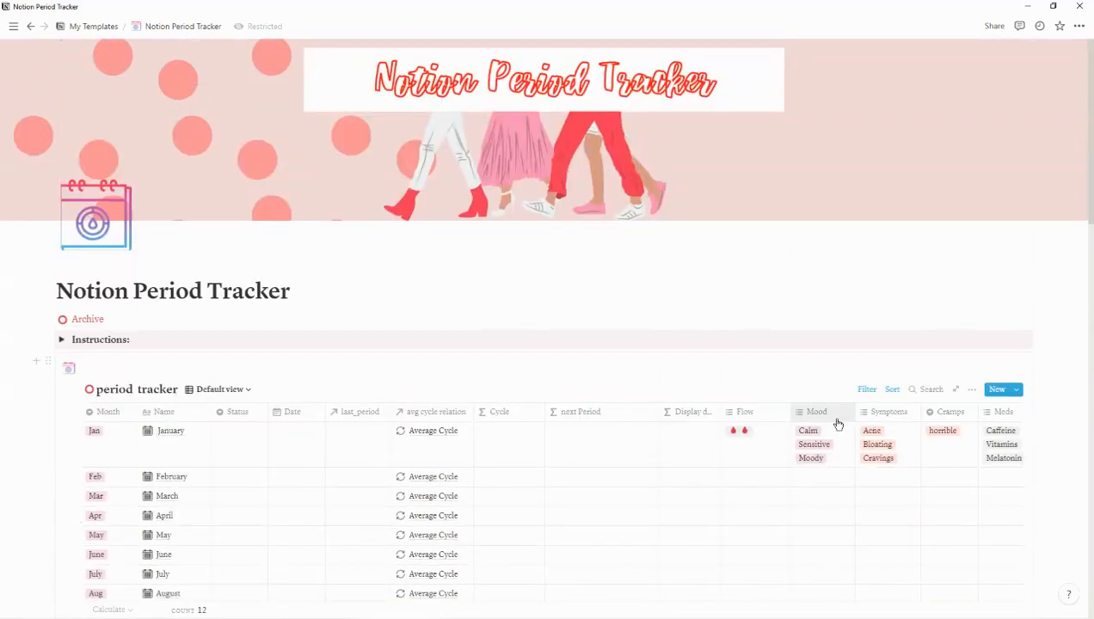
- View the Instructions section and the Archive page, and return to the Notion Period Tracker page
{"action": "scroll", "coordinate": [817, 421], "scroll_direction": "down", "scroll_amount": 3}
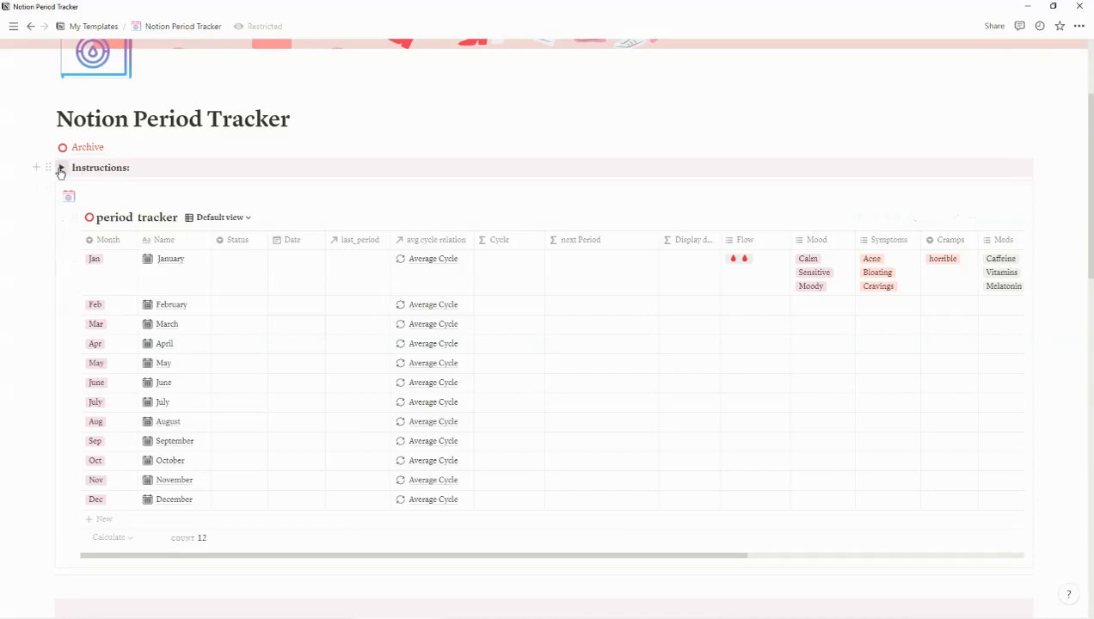
{"action": "left_click", "coordinate": [60, 168]}
{"action": "left_click", "coordinate": [60, 169]}
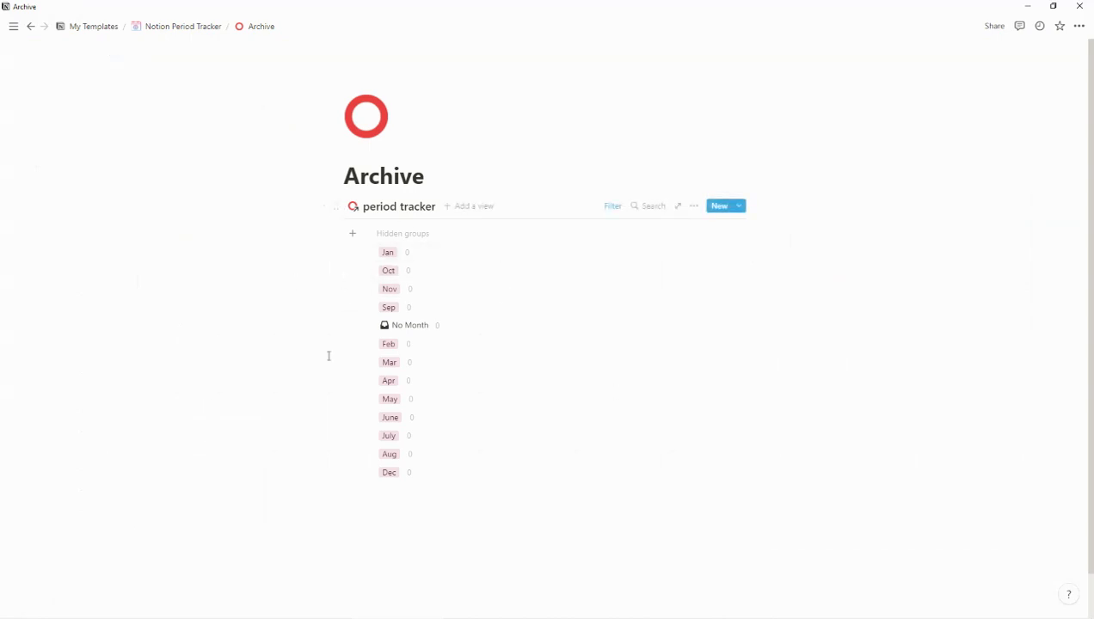
{"action": "left_click", "coordinate": [168, 29]}
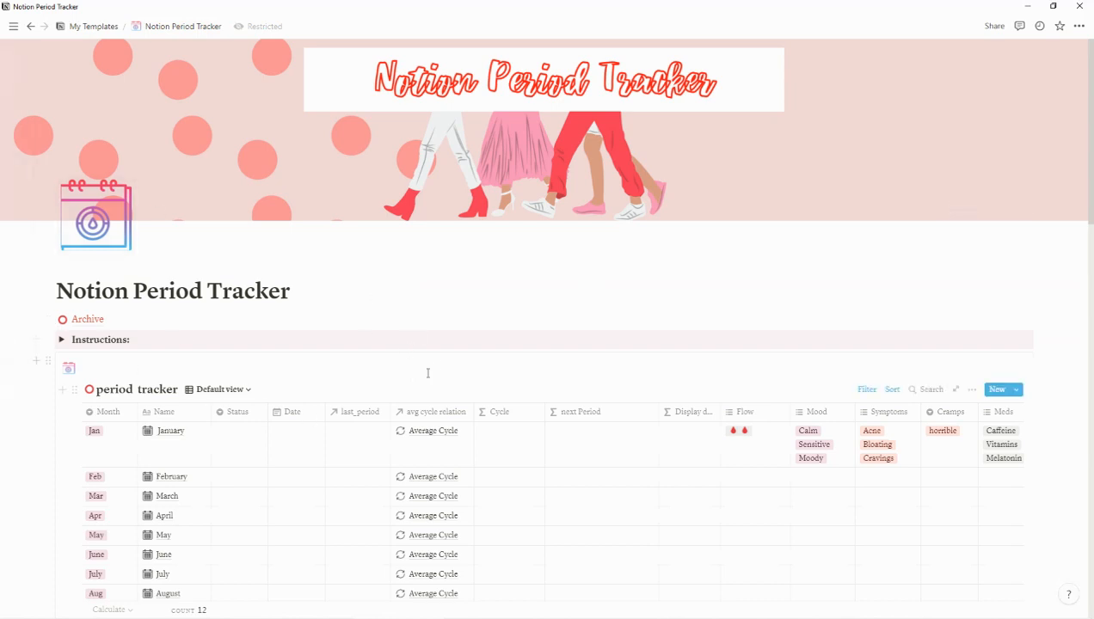
- Set the January row's status to Active and check its card on the monthly board
{"action": "scroll", "coordinate": [434, 371], "scroll_direction": "down", "scroll_amount": 3}
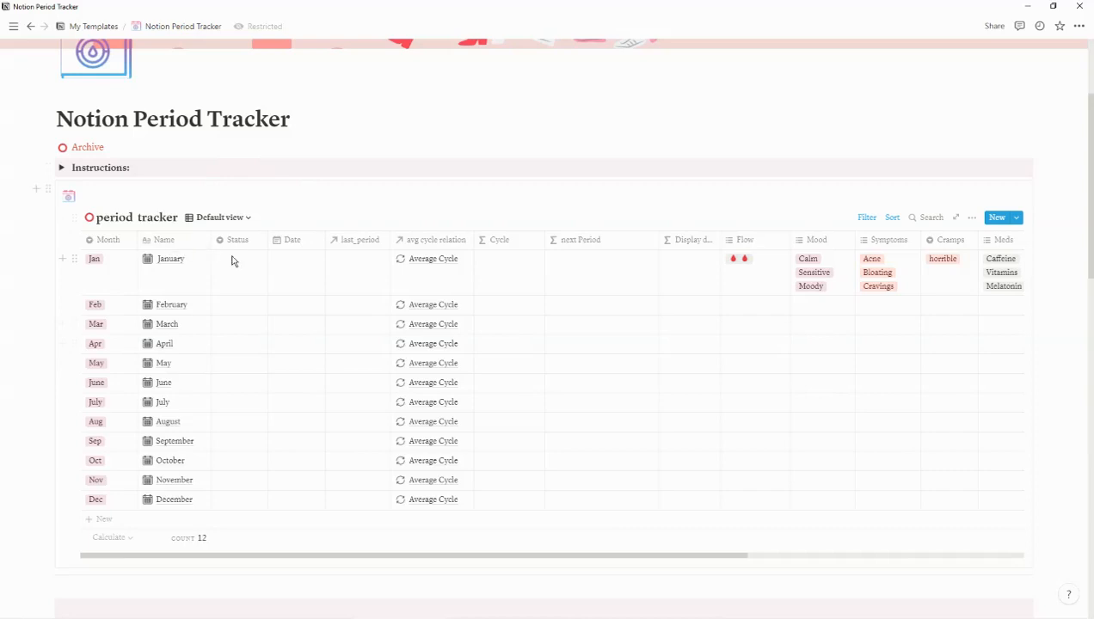
{"action": "left_click", "coordinate": [231, 282]}
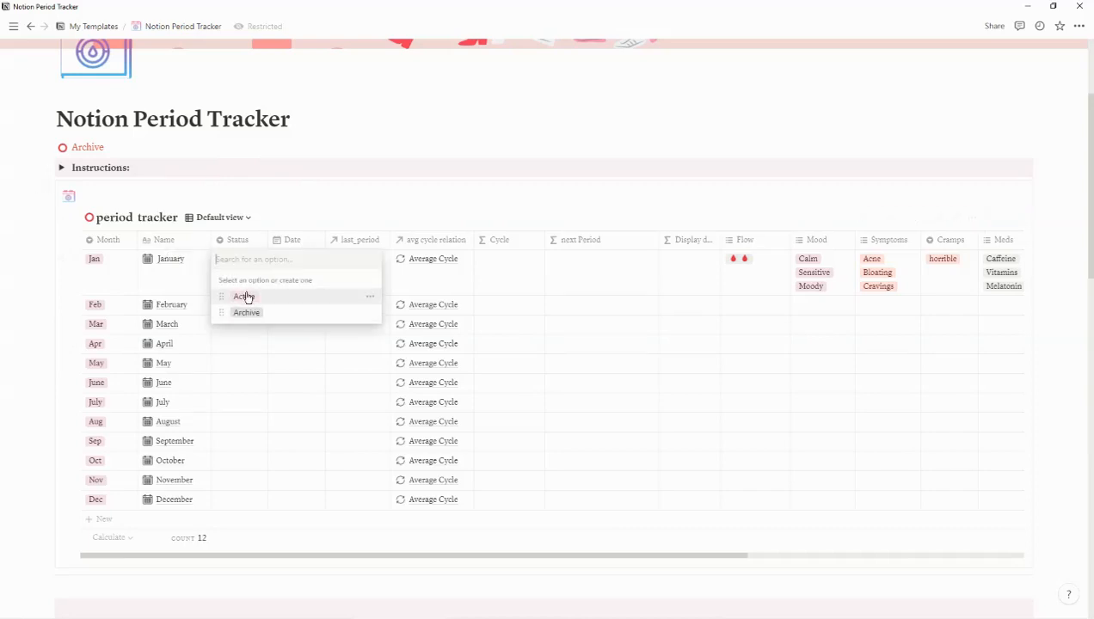
{"action": "left_click", "coordinate": [245, 295]}
{"action": "key", "text": "Escape"}
{"action": "scroll", "coordinate": [314, 300], "scroll_direction": "down", "scroll_amount": 4}
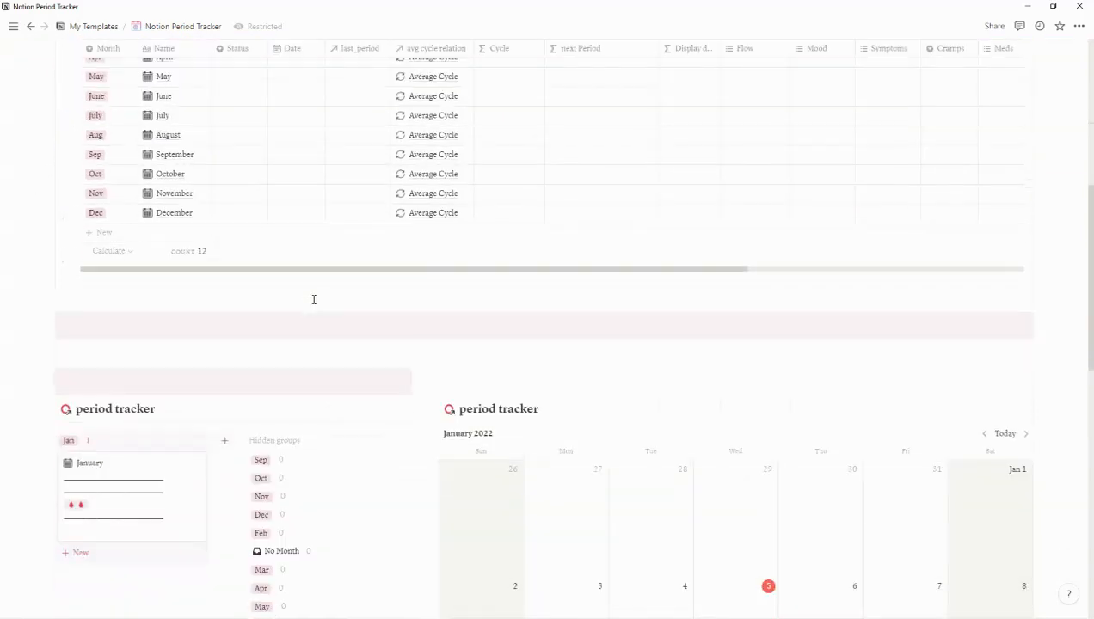
{"action": "scroll", "coordinate": [121, 524], "scroll_direction": "down", "scroll_amount": 2}
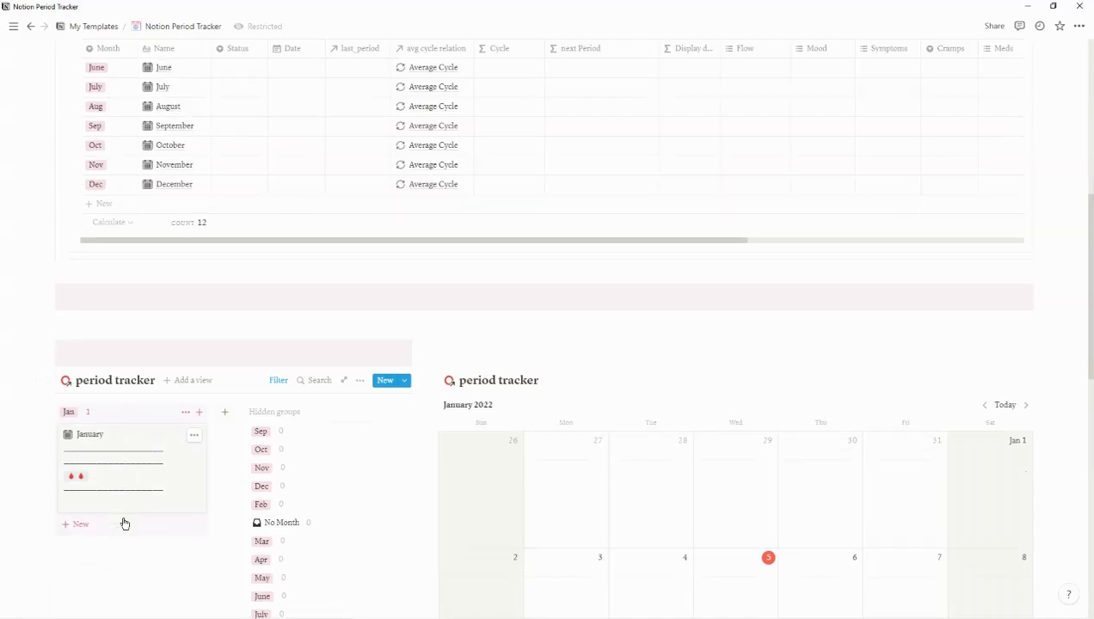
{"action": "scroll", "coordinate": [173, 362], "scroll_direction": "up", "scroll_amount": 6}
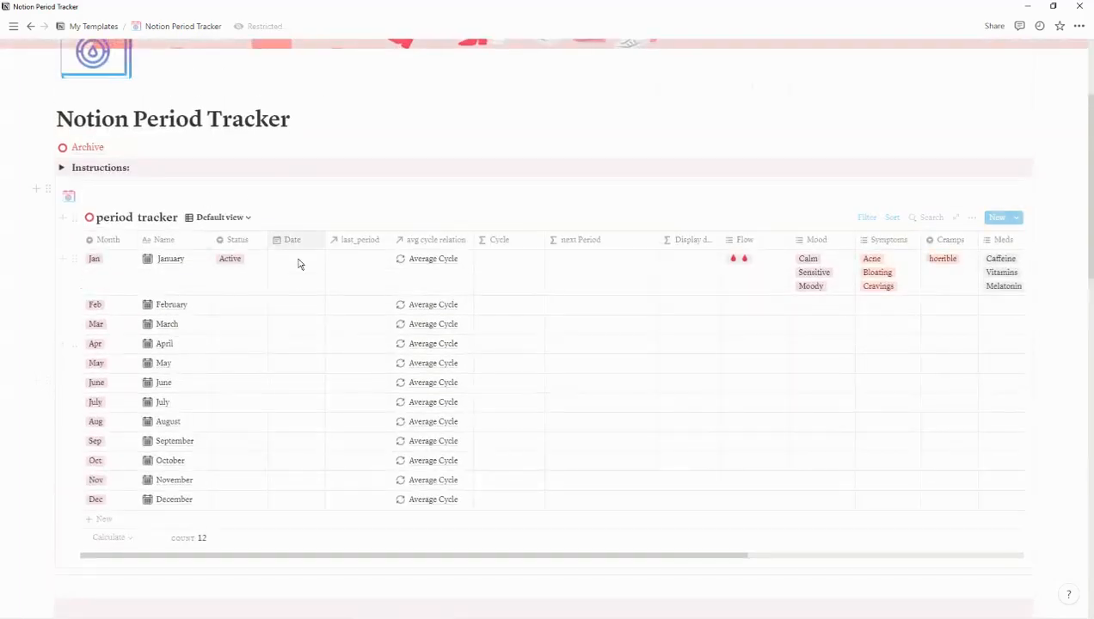
- Set January's date to the range January 5, 2022 to January 7, 2022
{"action": "left_click", "coordinate": [298, 283]}
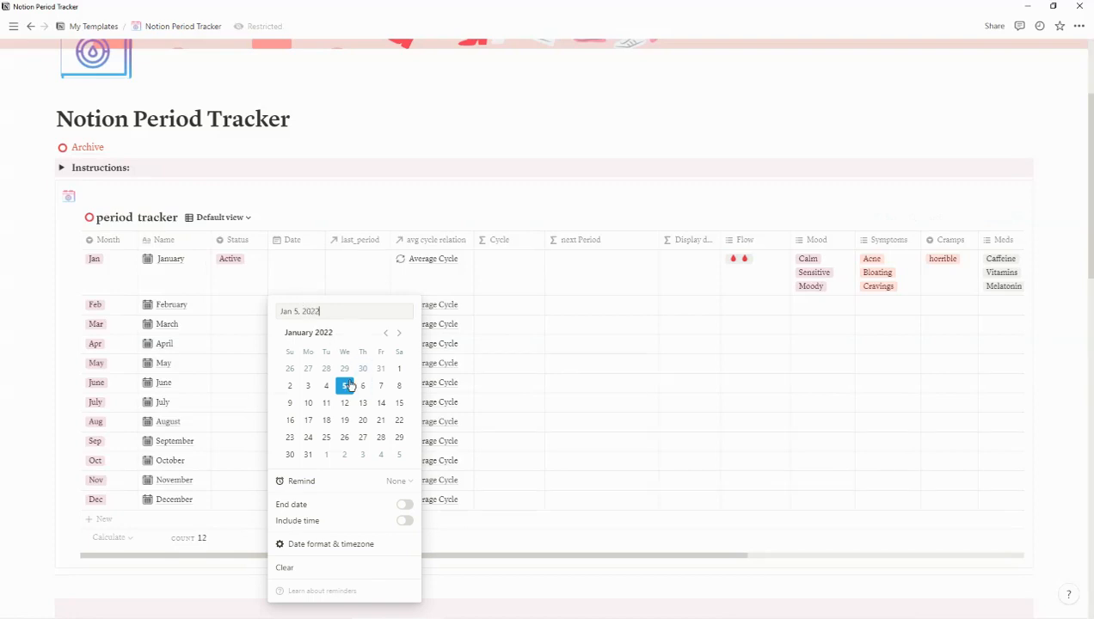
{"action": "left_click", "coordinate": [345, 387]}
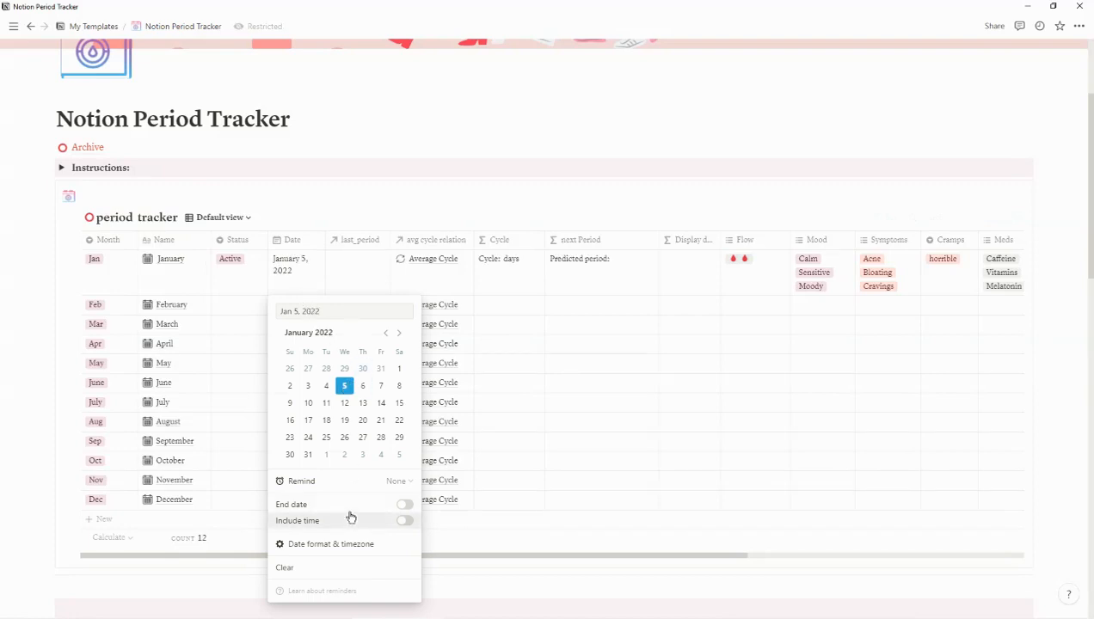
{"action": "left_click", "coordinate": [406, 507]}
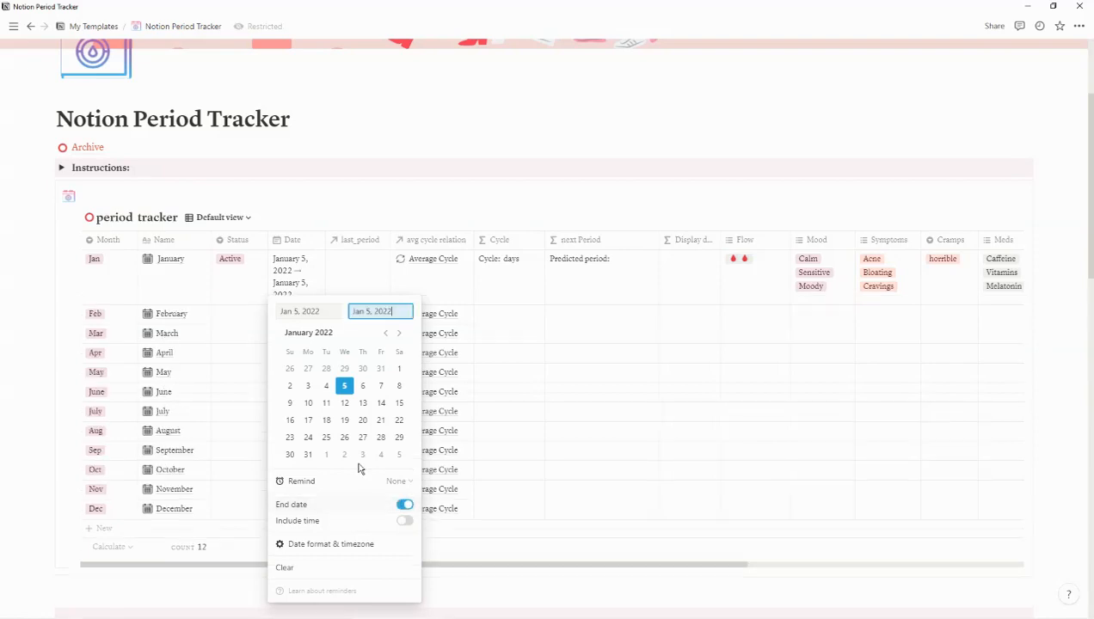
{"action": "left_click", "coordinate": [381, 388]}
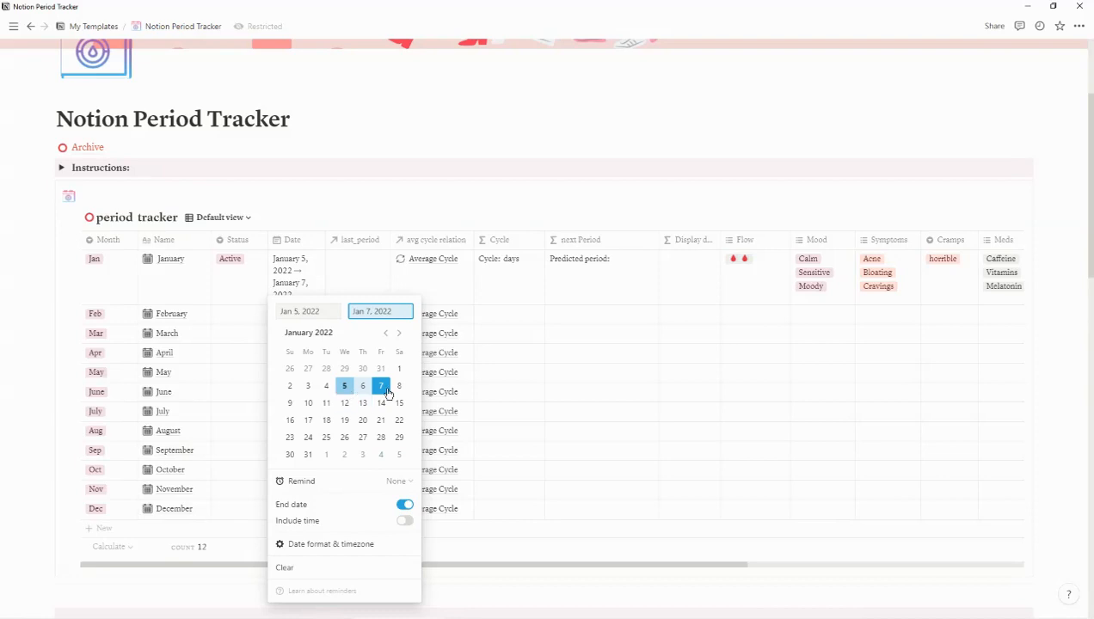
{"action": "key", "text": "Escape"}
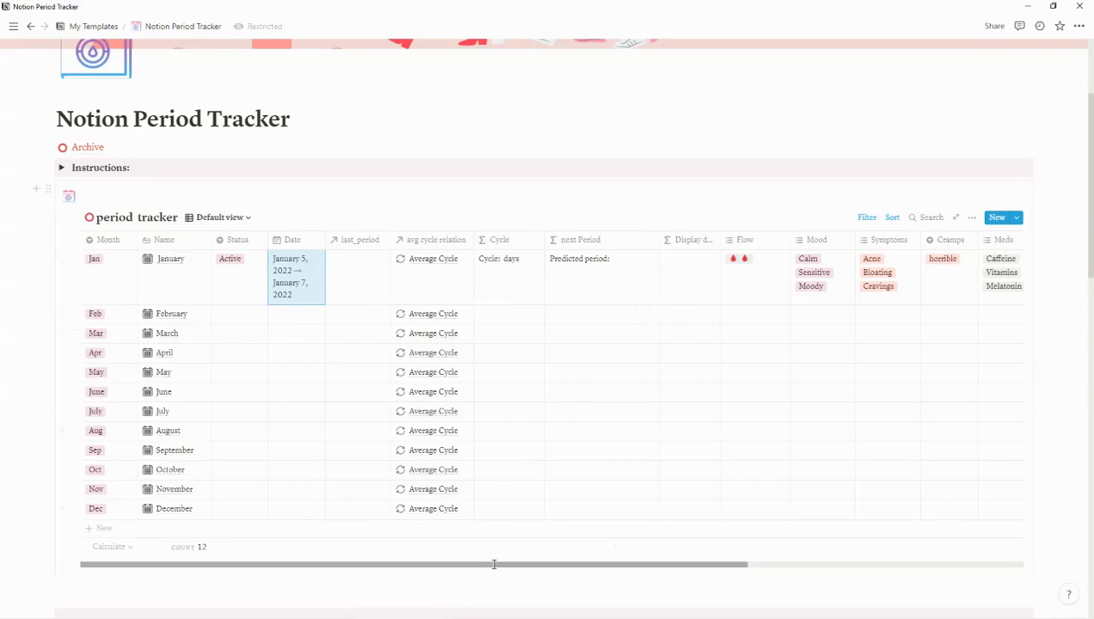
- Examine the tracker table's remaining columns, including Exercise, Energy Level, Display Fertile window and Display Ovulation
{"action": "left_click_drag", "start_coordinate": [493, 565], "coordinate": [832, 527]}
{"action": "left_click", "coordinate": [818, 132]}
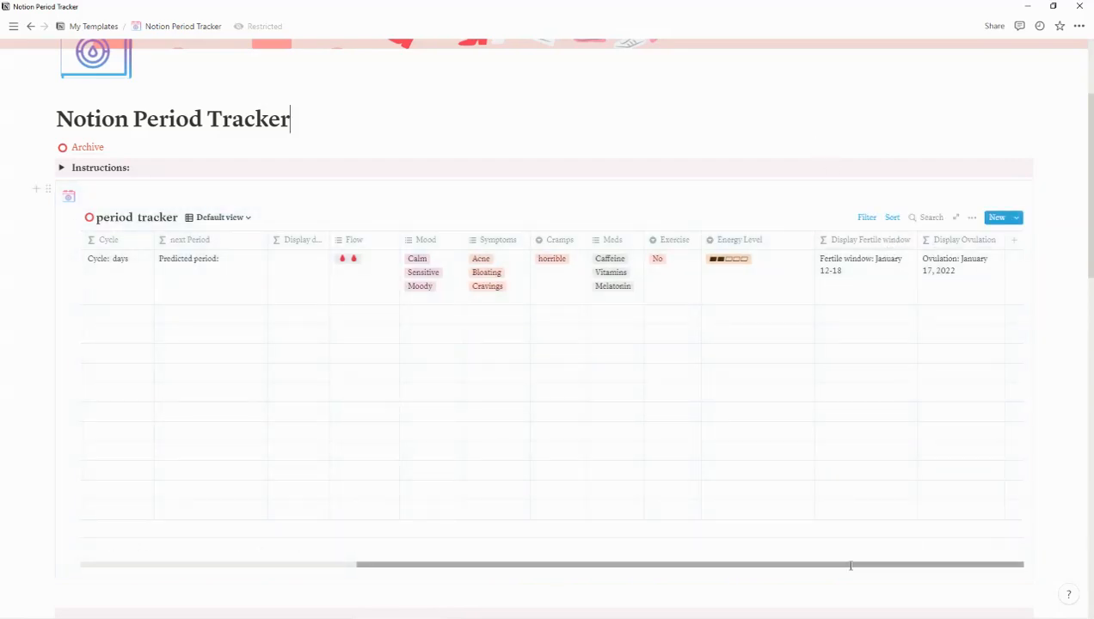
{"action": "left_click_drag", "start_coordinate": [845, 565], "coordinate": [449, 566]}
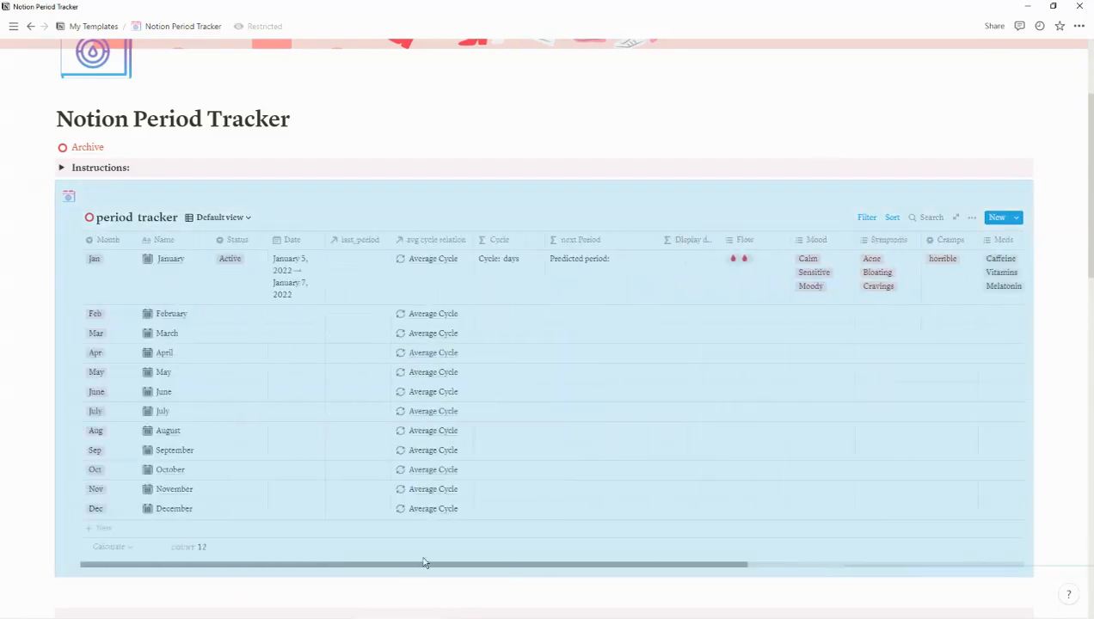
{"action": "left_click", "coordinate": [582, 117]}
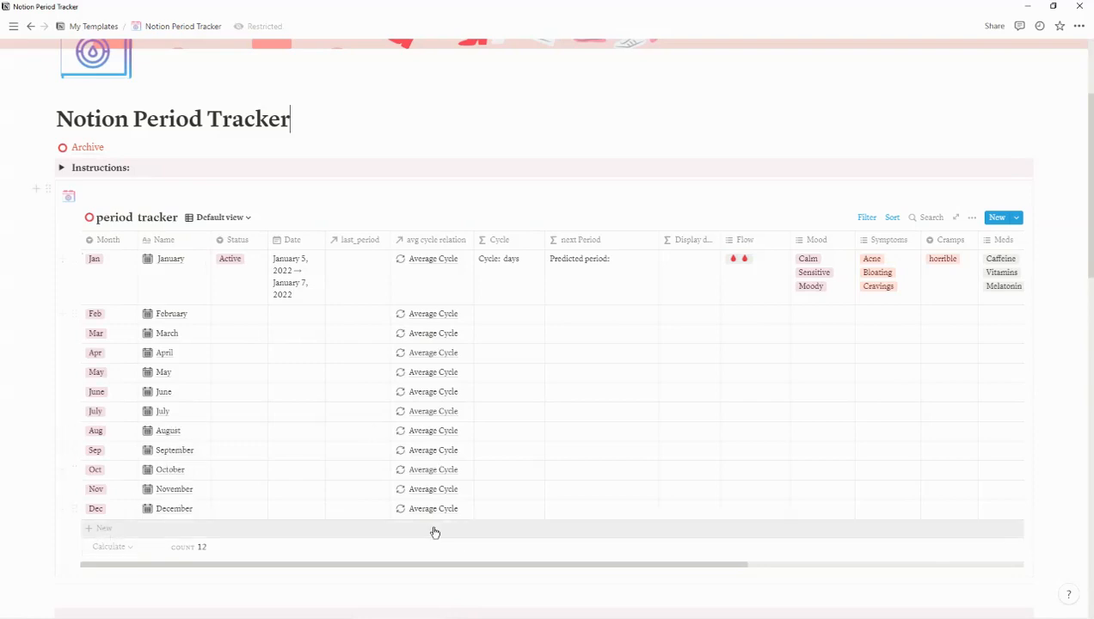
- Duplicate the January row and rename the copy January 29
{"action": "left_click", "coordinate": [74, 260]}
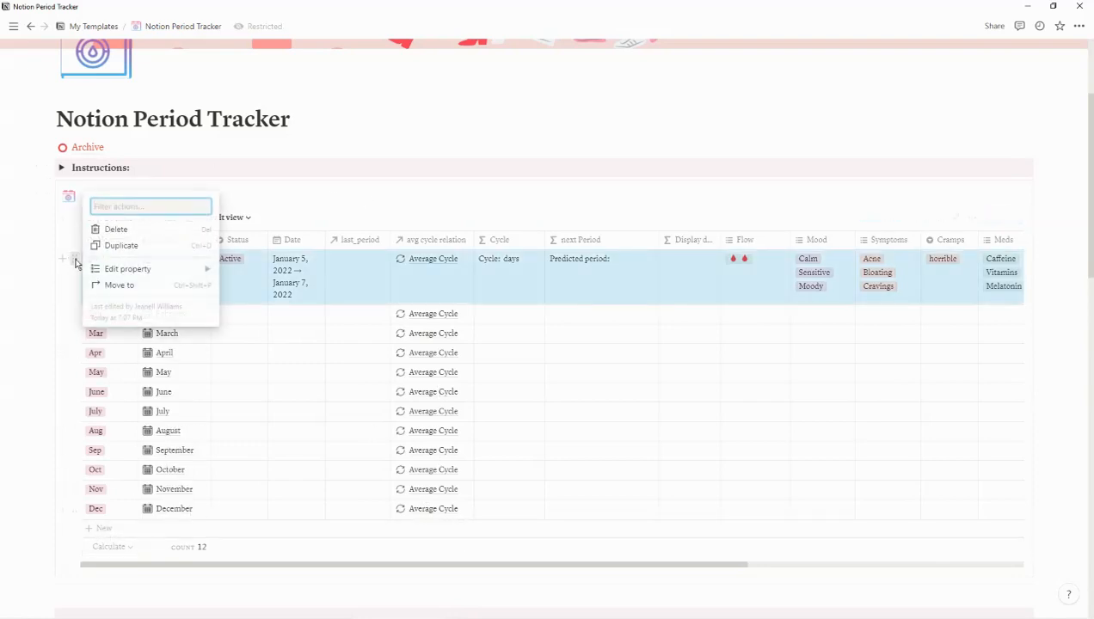
{"action": "left_click", "coordinate": [121, 247]}
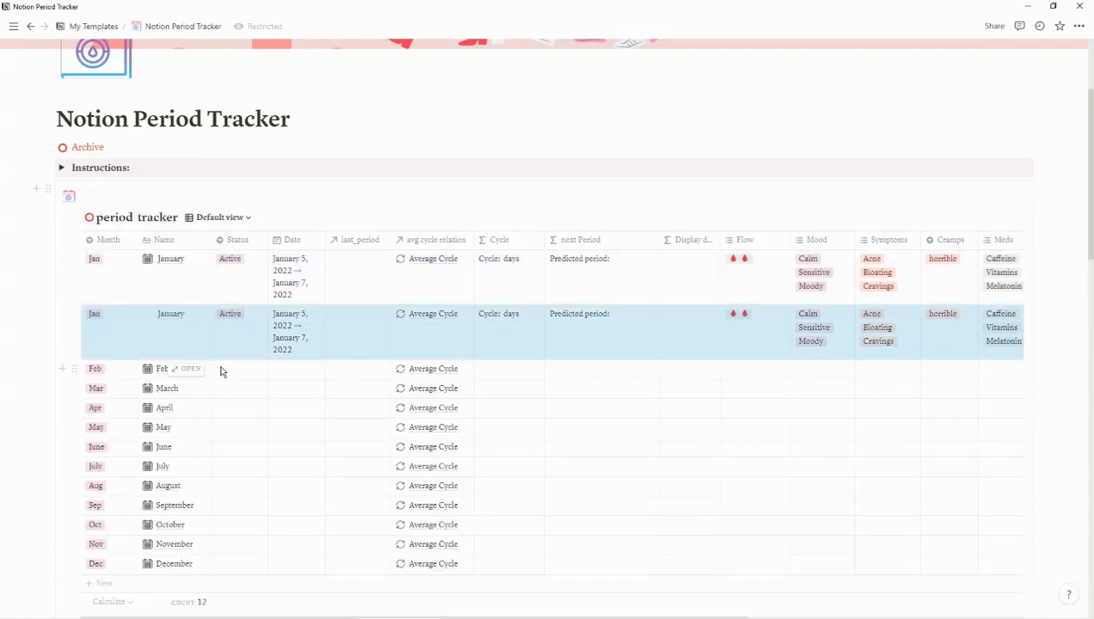
{"action": "left_click", "coordinate": [187, 342]}
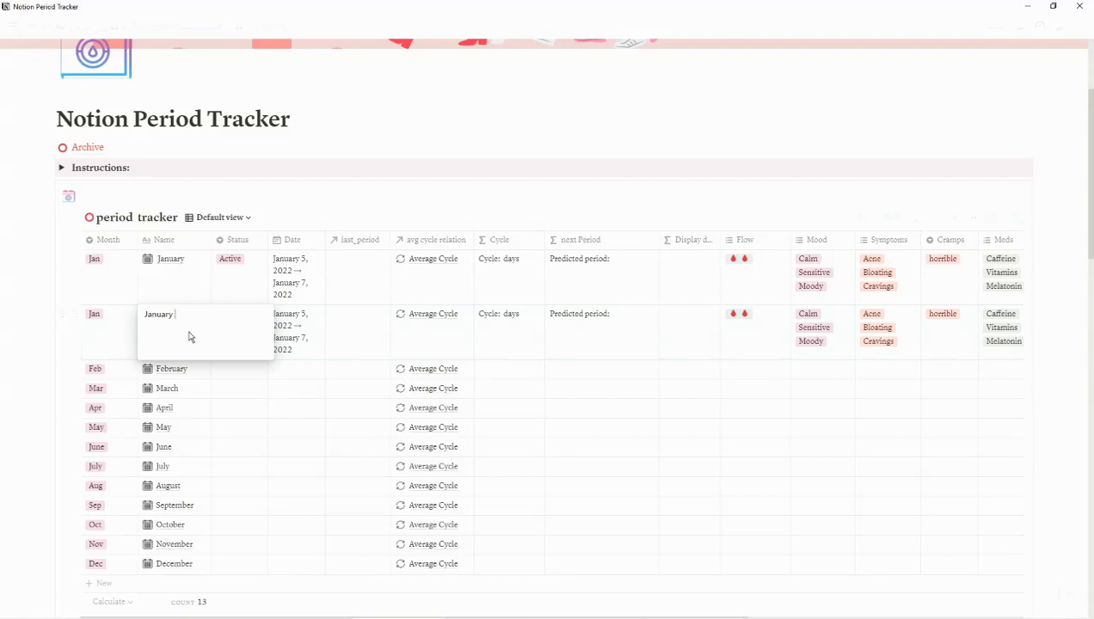
{"action": "type", "text": "29"}
{"action": "key", "text": "Escape"}
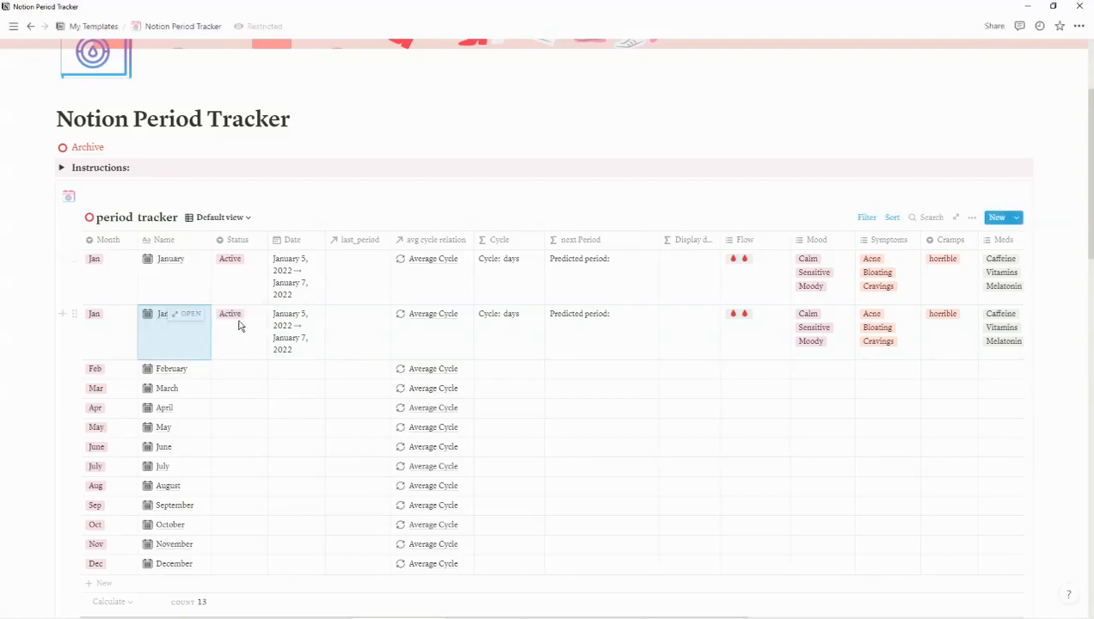
- Replace the January 29 entry's date with the range January 29, 2022 to January 31, 2022
{"action": "left_click", "coordinate": [238, 320]}
{"action": "key", "text": "Escape"}
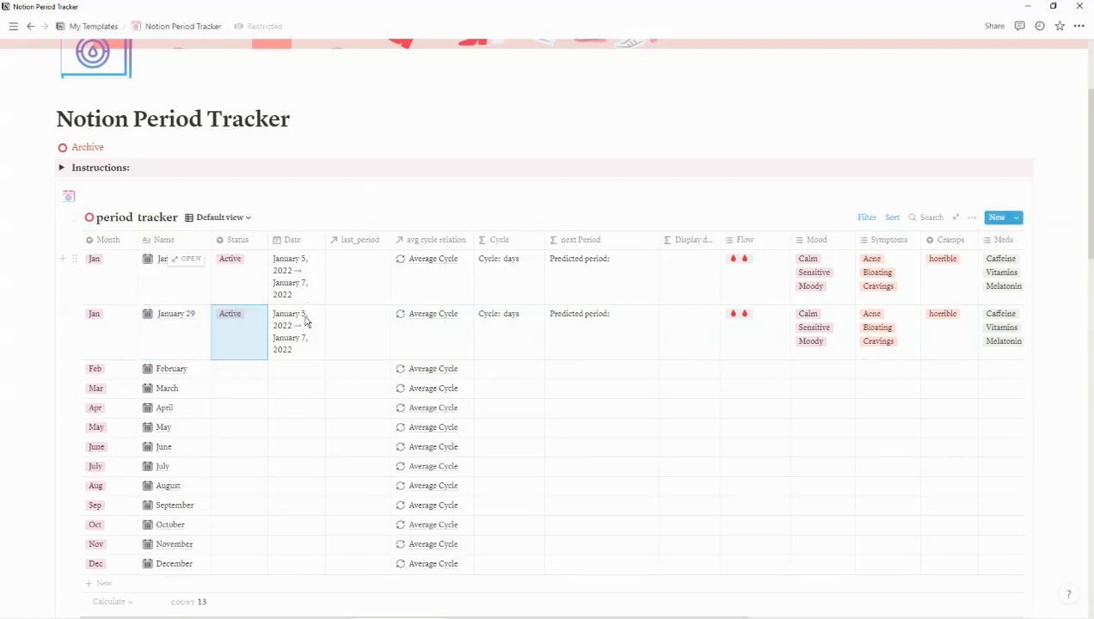
{"action": "left_click", "coordinate": [302, 326]}
{"action": "left_click", "coordinate": [287, 326]}
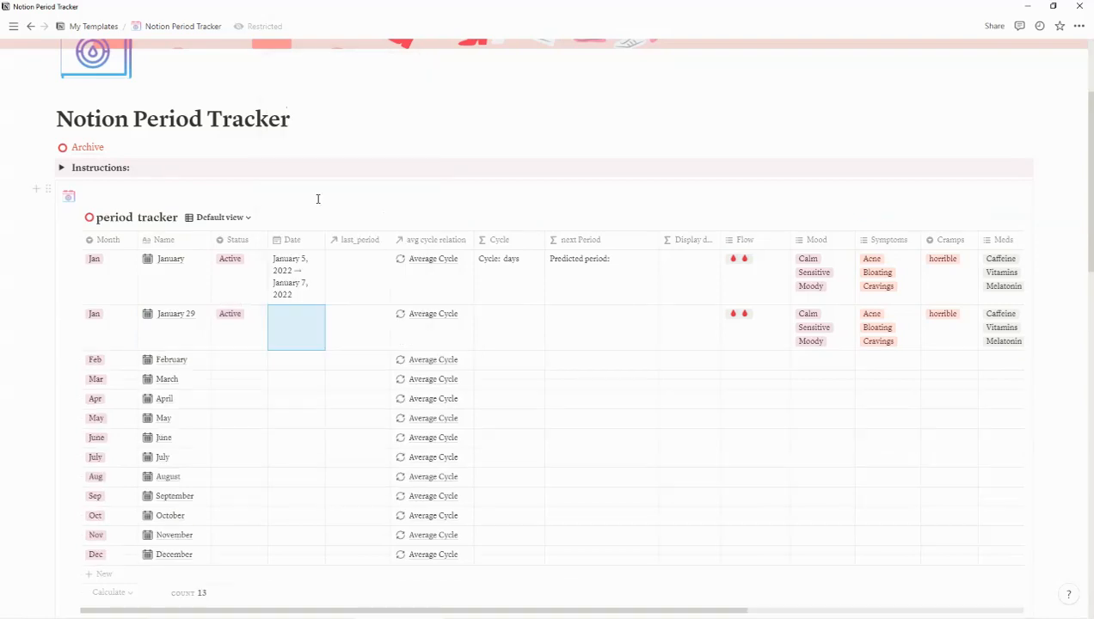
{"action": "left_click", "coordinate": [293, 337]}
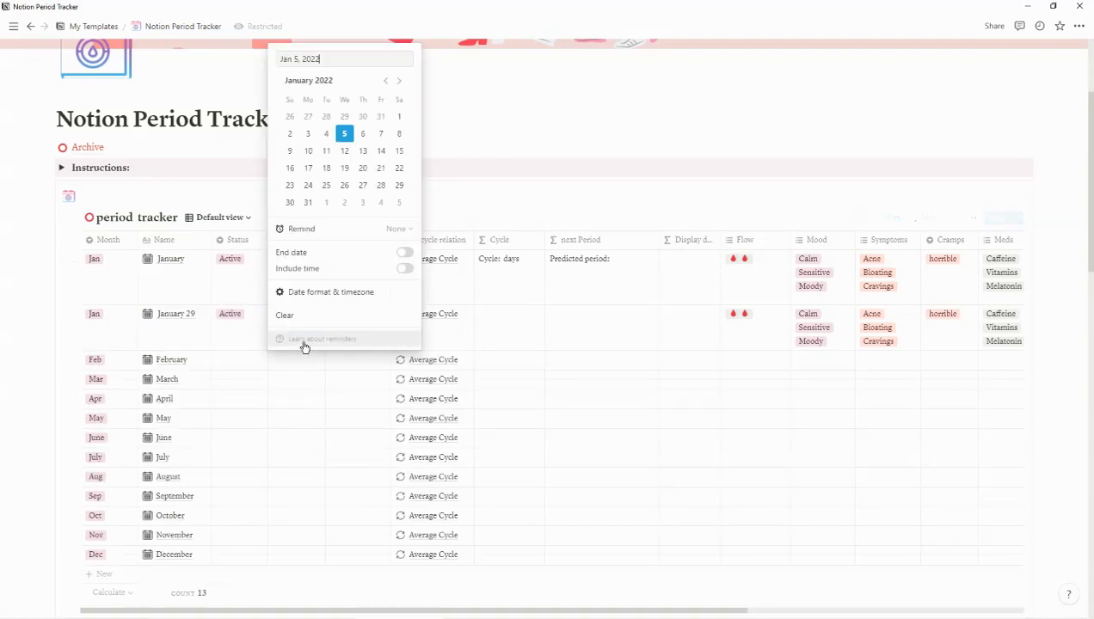
{"action": "left_click", "coordinate": [398, 184]}
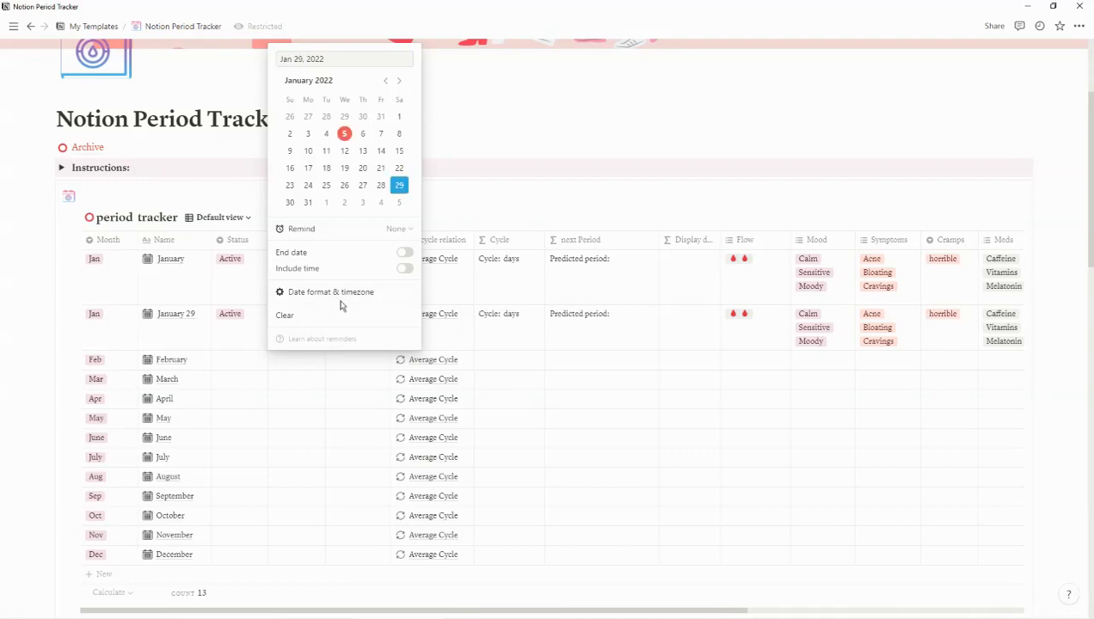
{"action": "left_click", "coordinate": [400, 252]}
{"action": "left_click", "coordinate": [308, 202]}
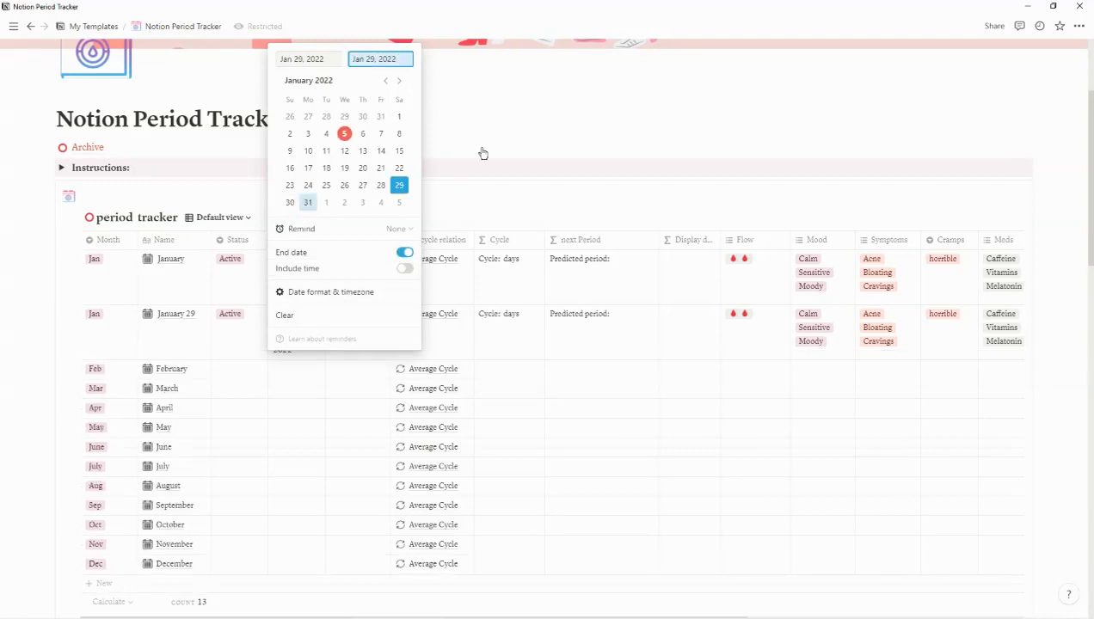
{"action": "left_click", "coordinate": [506, 122]}
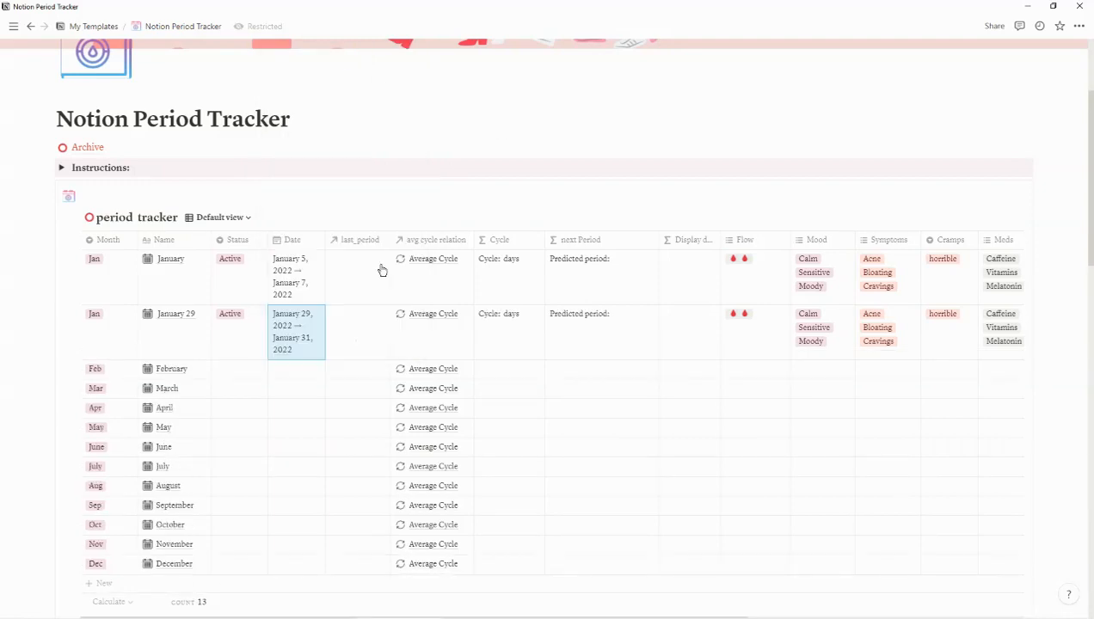
- Link the January entry as the last_period of the January 29 row
{"action": "left_click", "coordinate": [362, 326]}
{"action": "type", "text": "jan"}
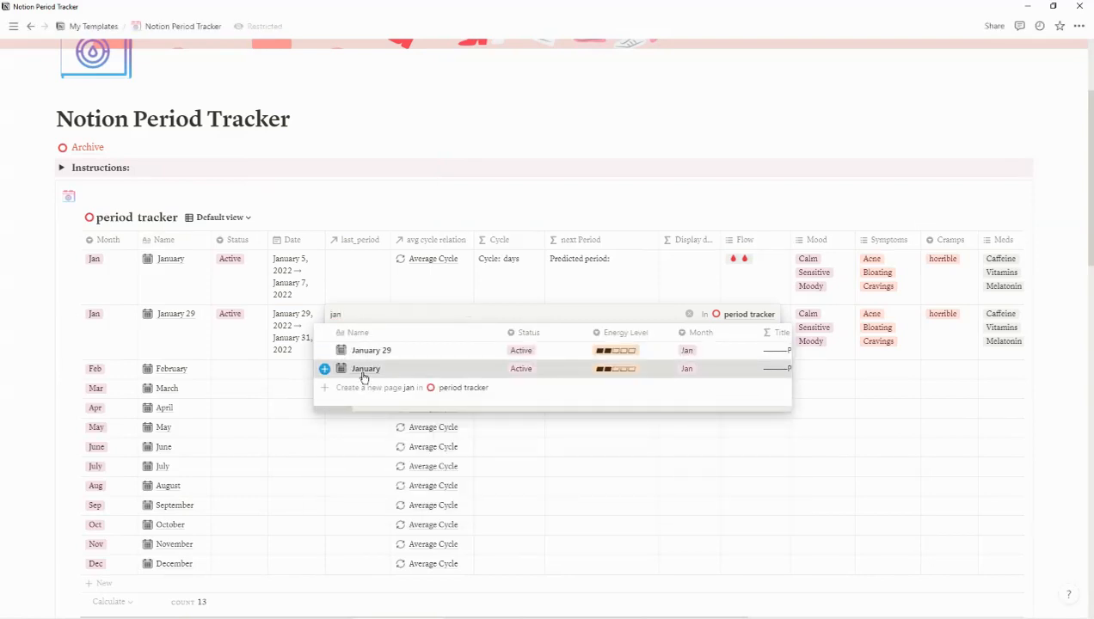
{"action": "key", "text": "Return"}
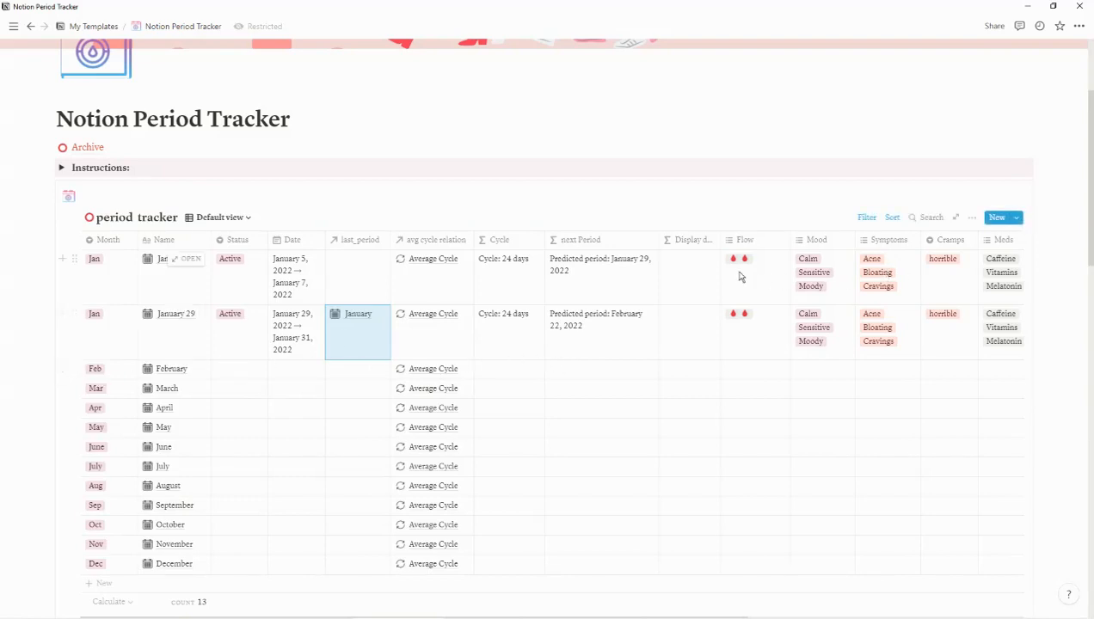
- Set the January 29 row's Flow to three drops and add Depressed to its Mood
{"action": "left_click", "coordinate": [755, 330]}
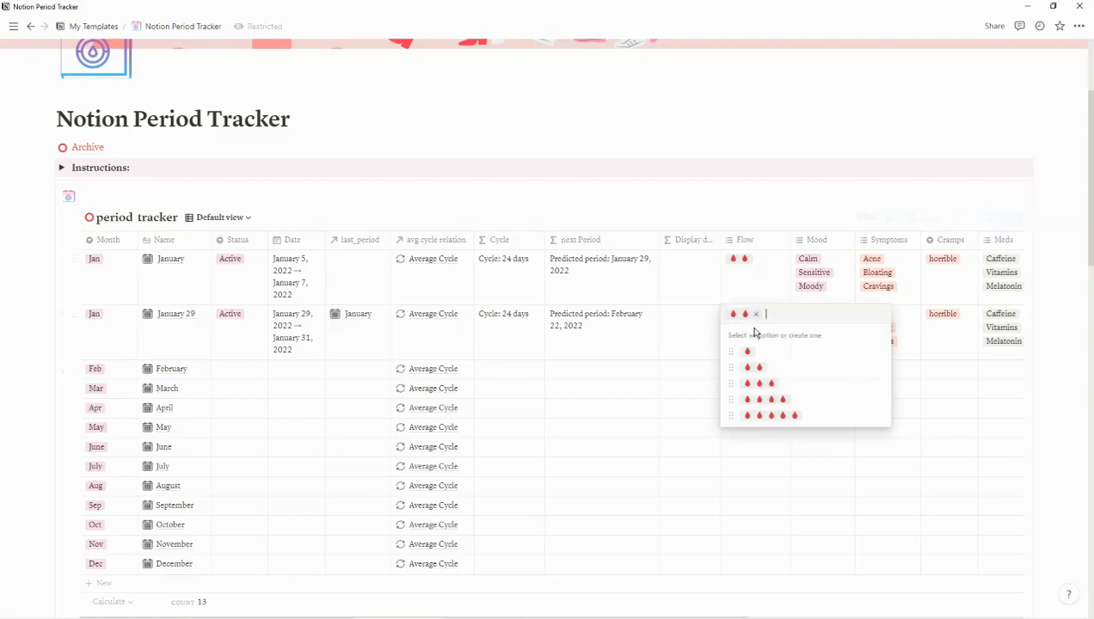
{"action": "left_click", "coordinate": [758, 383]}
{"action": "left_click", "coordinate": [756, 313]}
{"action": "key", "text": "Escape"}
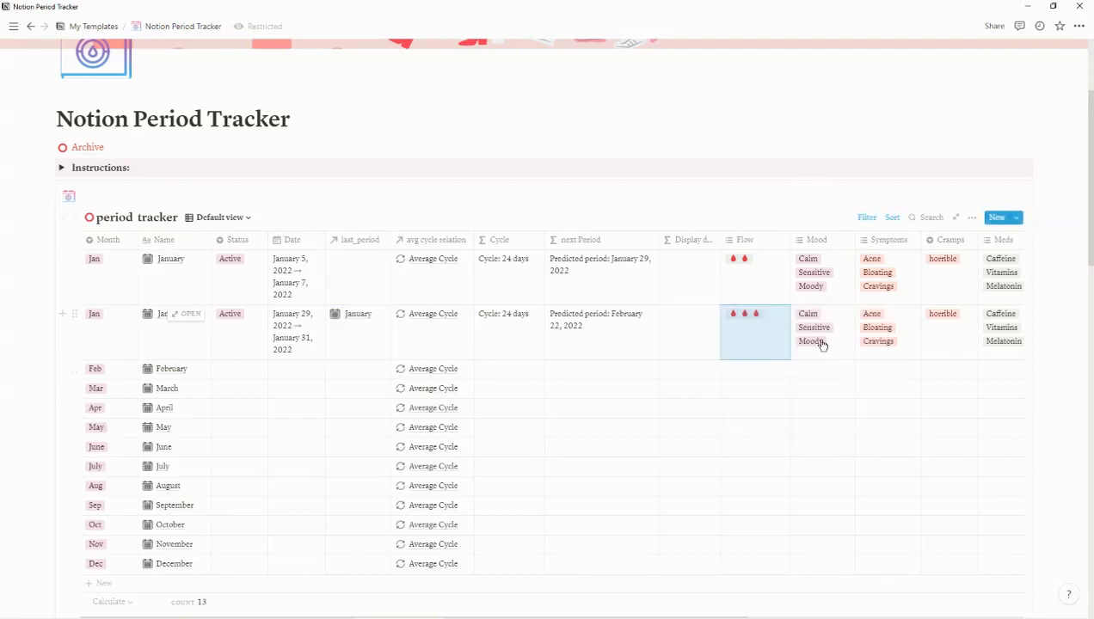
{"action": "left_click", "coordinate": [820, 343]}
{"action": "left_click", "coordinate": [835, 493]}
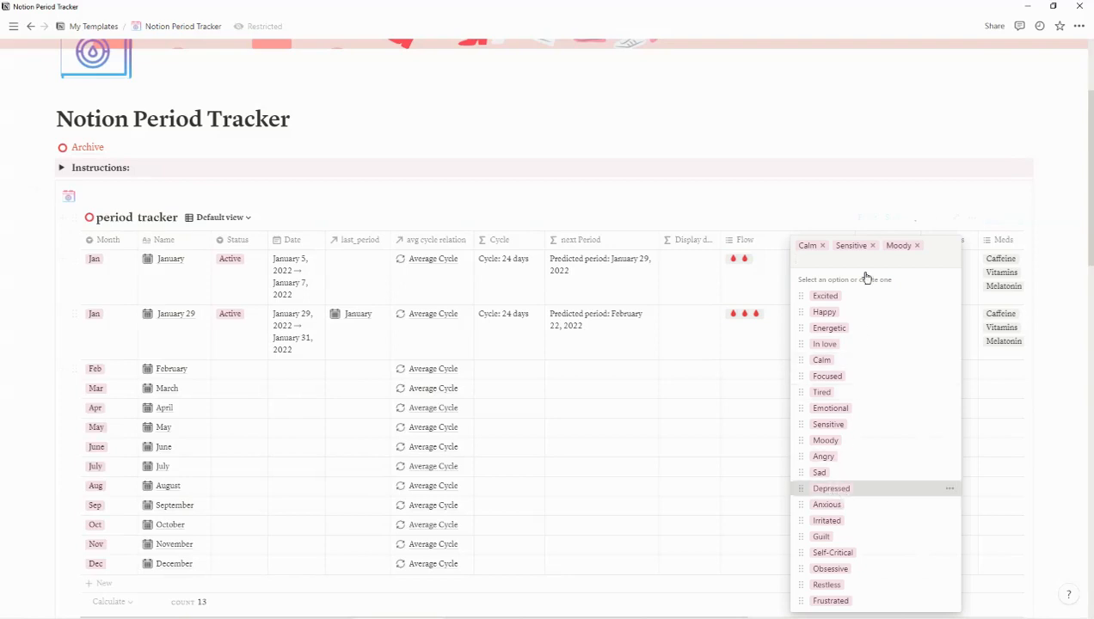
{"action": "key", "text": "Escape"}
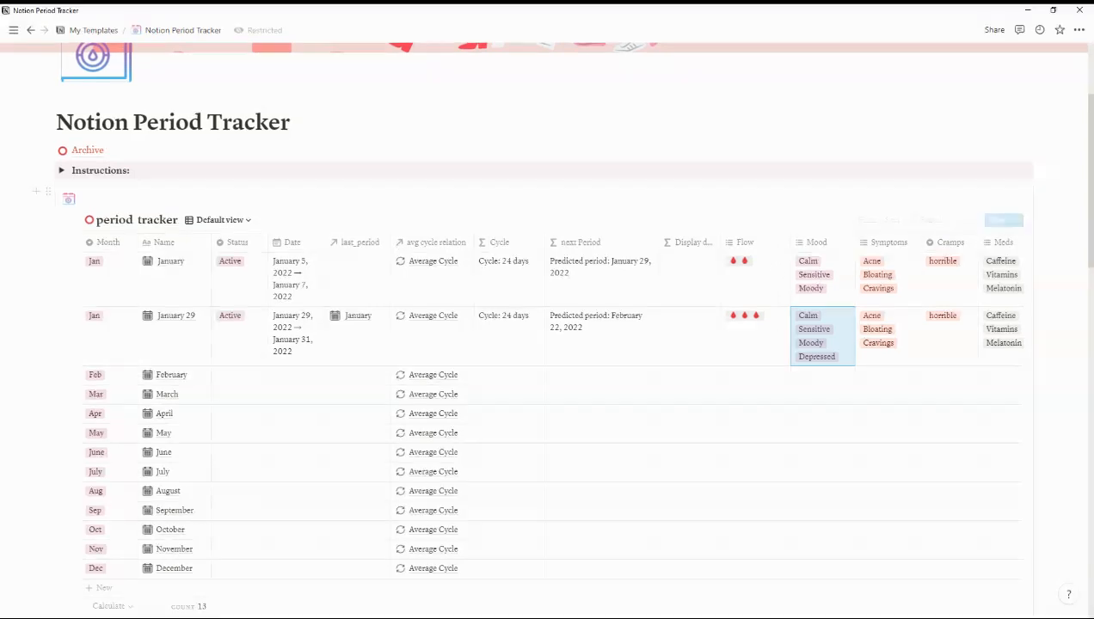
- Examine both January entries across the table's remaining columns, the monthly board cards and the January 2022 calendar
{"action": "scroll", "coordinate": [407, 562], "scroll_direction": "down", "scroll_amount": 3}
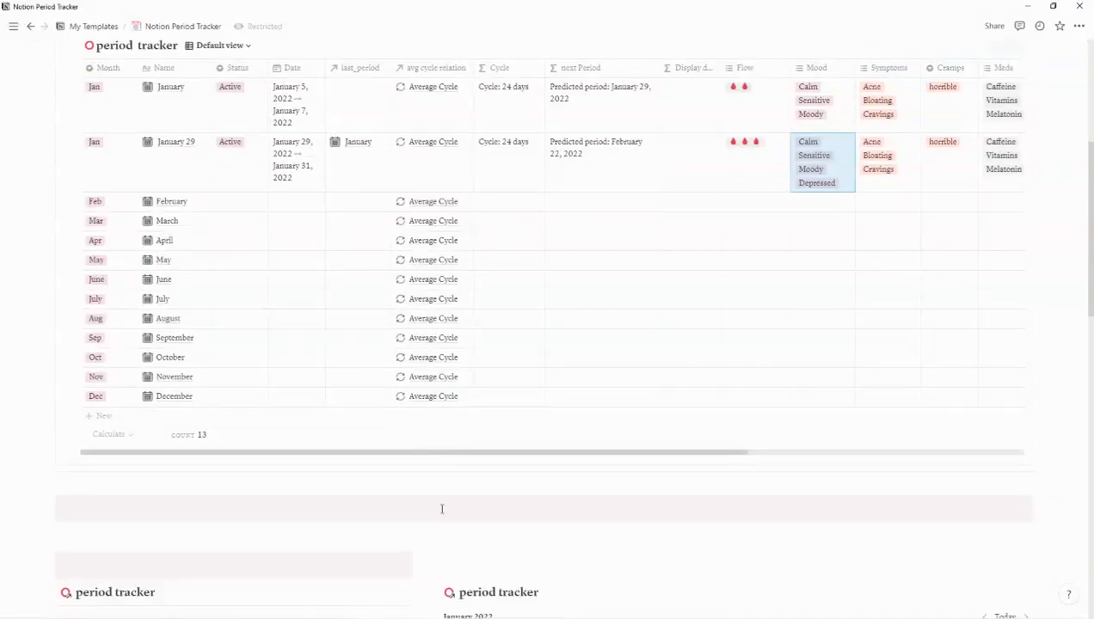
{"action": "left_click_drag", "start_coordinate": [438, 449], "coordinate": [757, 440]}
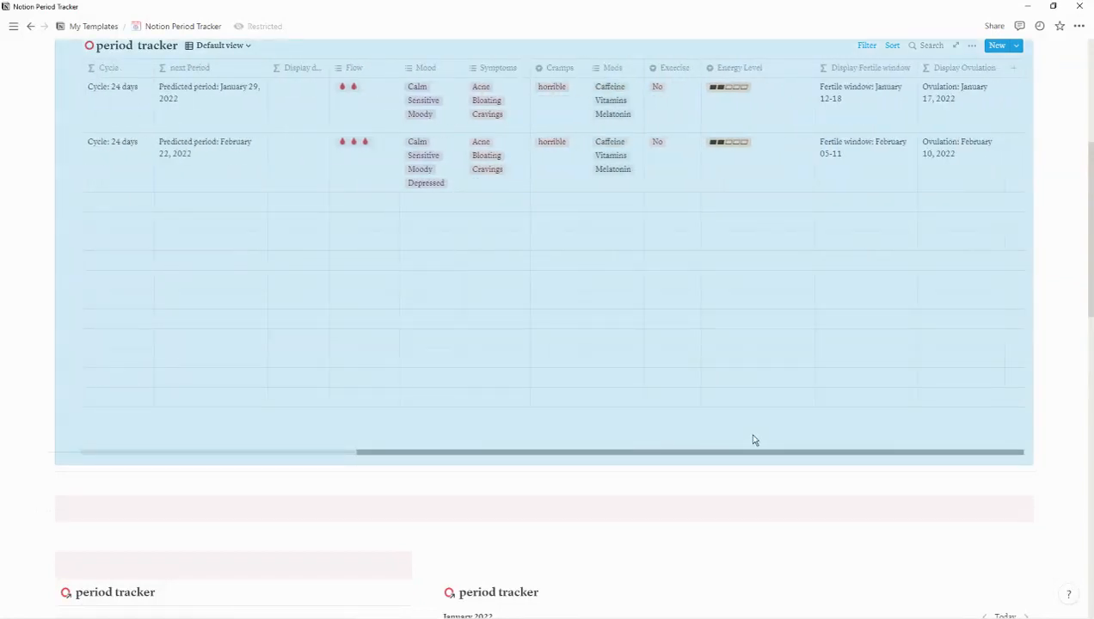
{"action": "scroll", "coordinate": [754, 441], "scroll_direction": "left", "scroll_amount": 8}
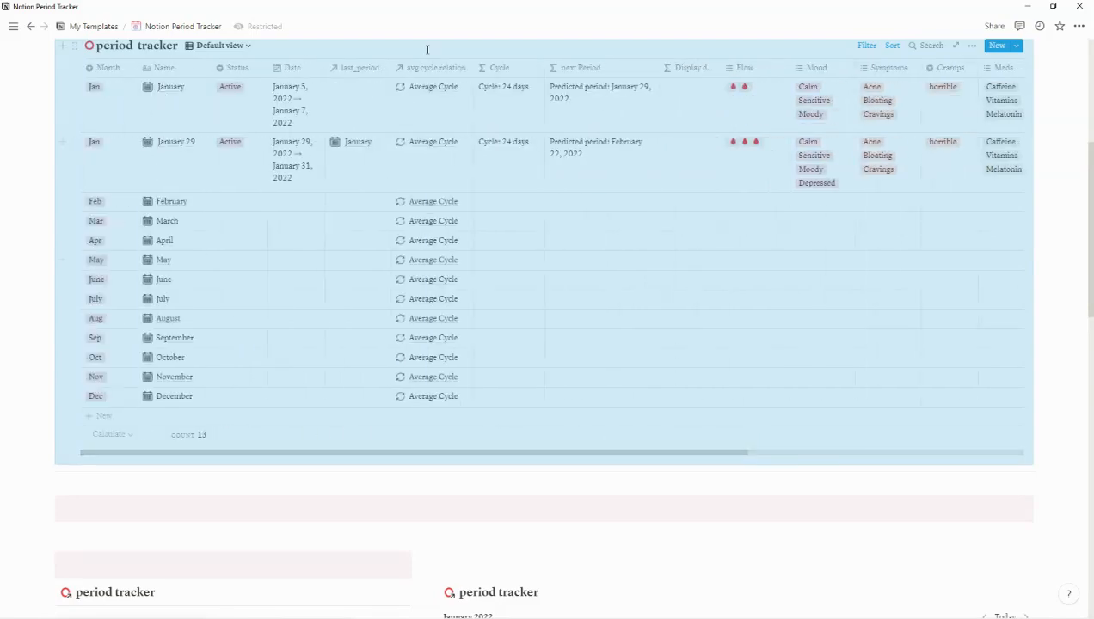
{"action": "scroll", "coordinate": [349, 364], "scroll_direction": "down", "scroll_amount": 5}
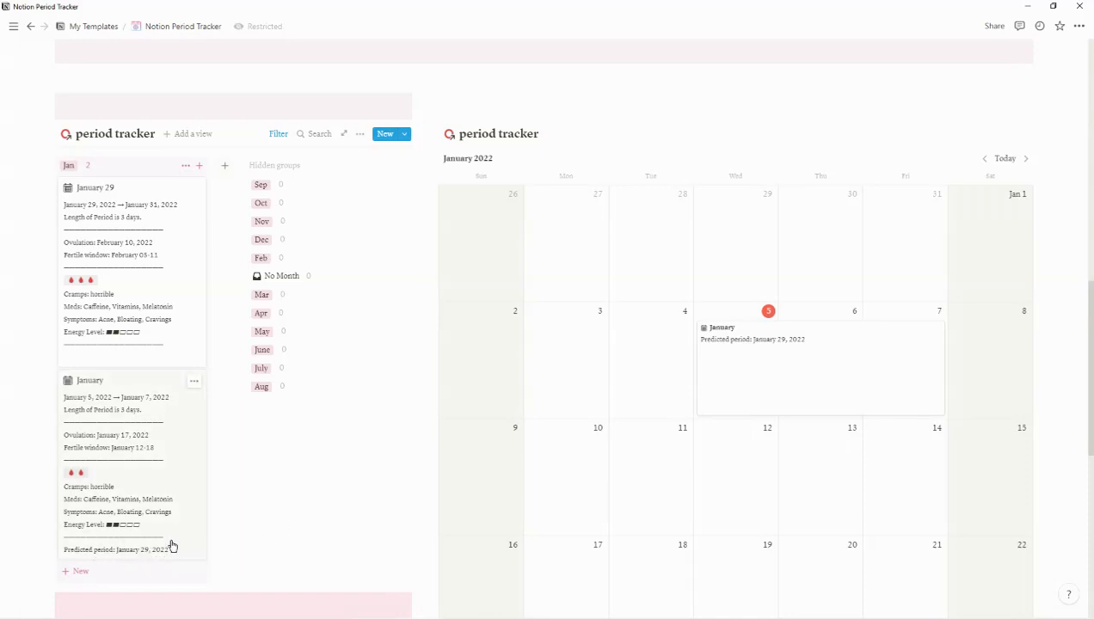
{"action": "scroll", "coordinate": [171, 545], "scroll_direction": "up", "scroll_amount": 1}
{"action": "scroll", "coordinate": [225, 538], "scroll_direction": "up", "scroll_amount": 10}
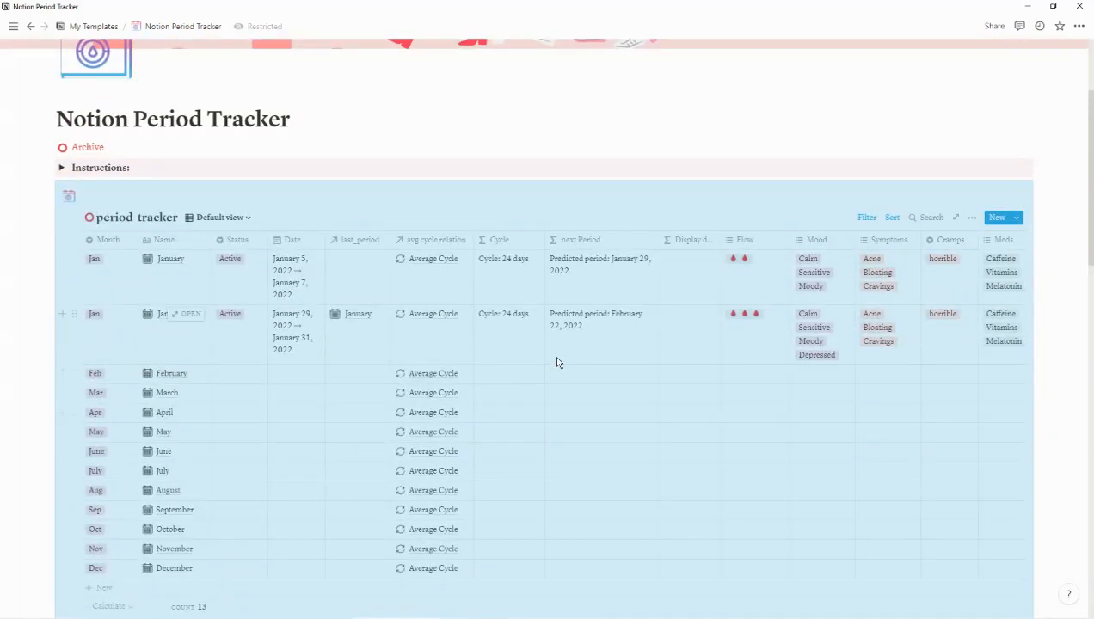
{"action": "scroll", "coordinate": [450, 347], "scroll_direction": "down", "scroll_amount": 13}
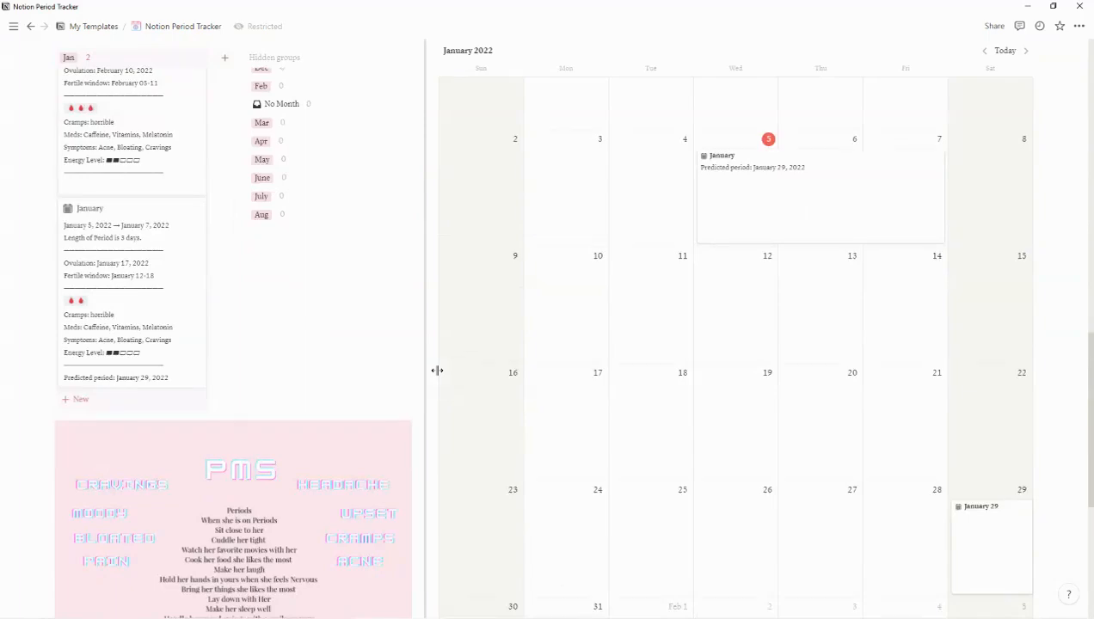
{"action": "scroll", "coordinate": [437, 371], "scroll_direction": "up", "scroll_amount": 12}
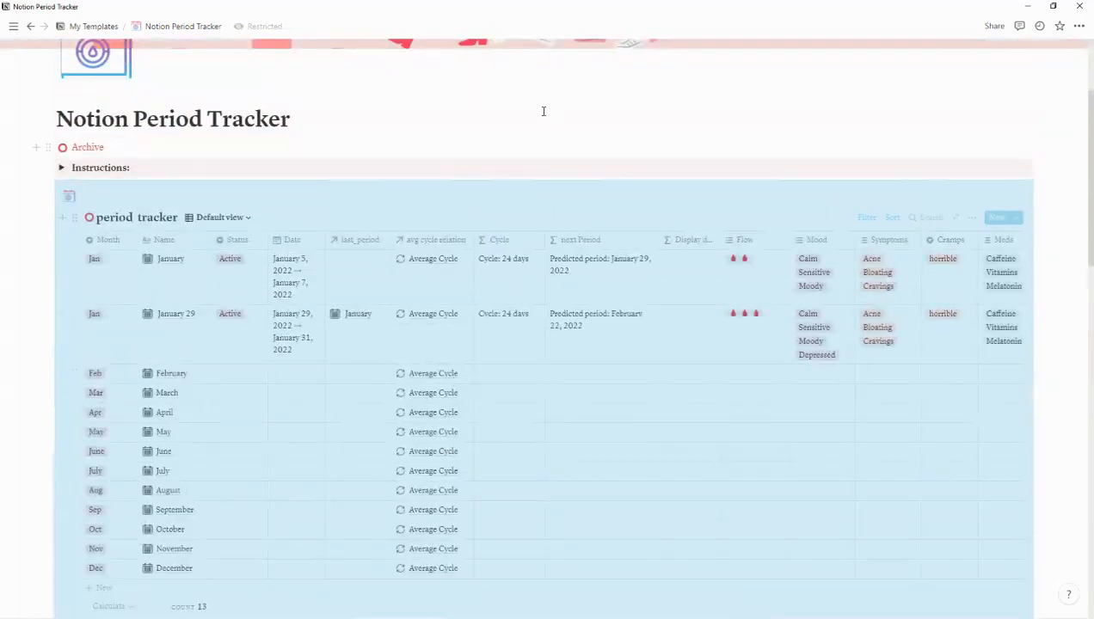
{"action": "left_click", "coordinate": [542, 111]}
{"action": "scroll", "coordinate": [475, 454], "scroll_direction": "down", "scroll_amount": 1}
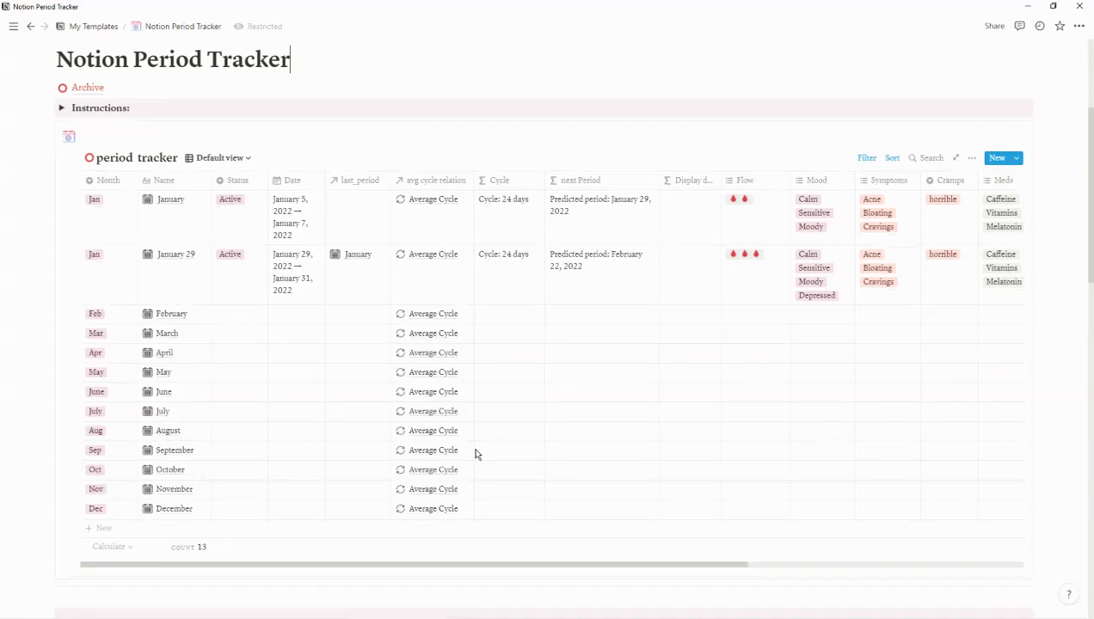
{"action": "scroll", "coordinate": [476, 454], "scroll_direction": "down", "scroll_amount": 2}
{"action": "scroll", "coordinate": [475, 453], "scroll_direction": "up", "scroll_amount": 2}
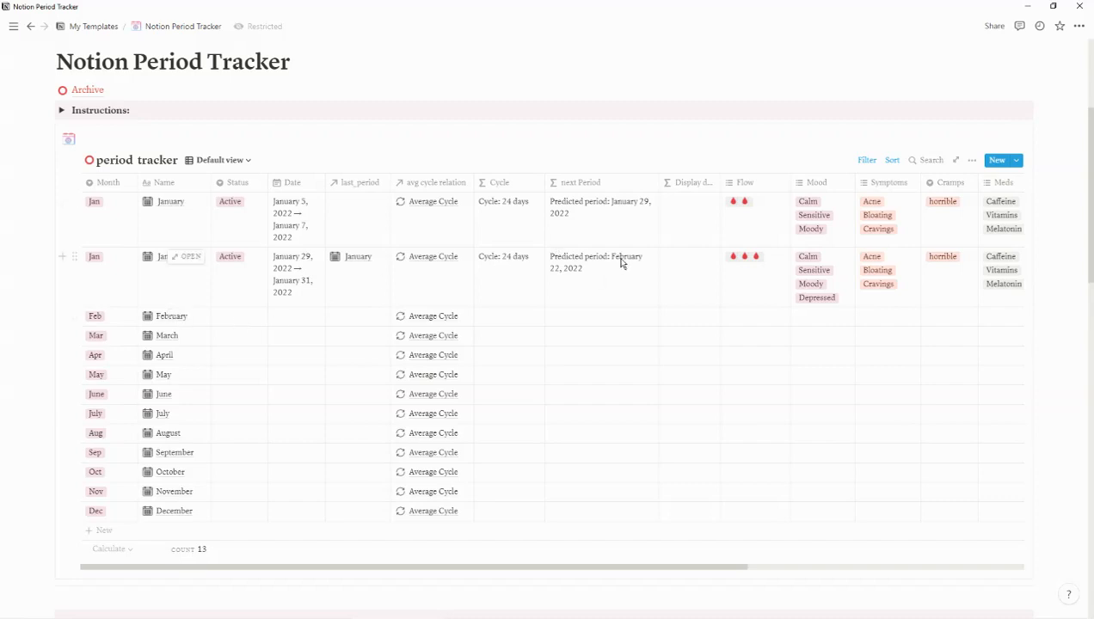
- Set the February row's Status to Active and show the hidden Feb group on the monthly board
{"action": "left_click", "coordinate": [240, 320]}
{"action": "left_click", "coordinate": [245, 356]}
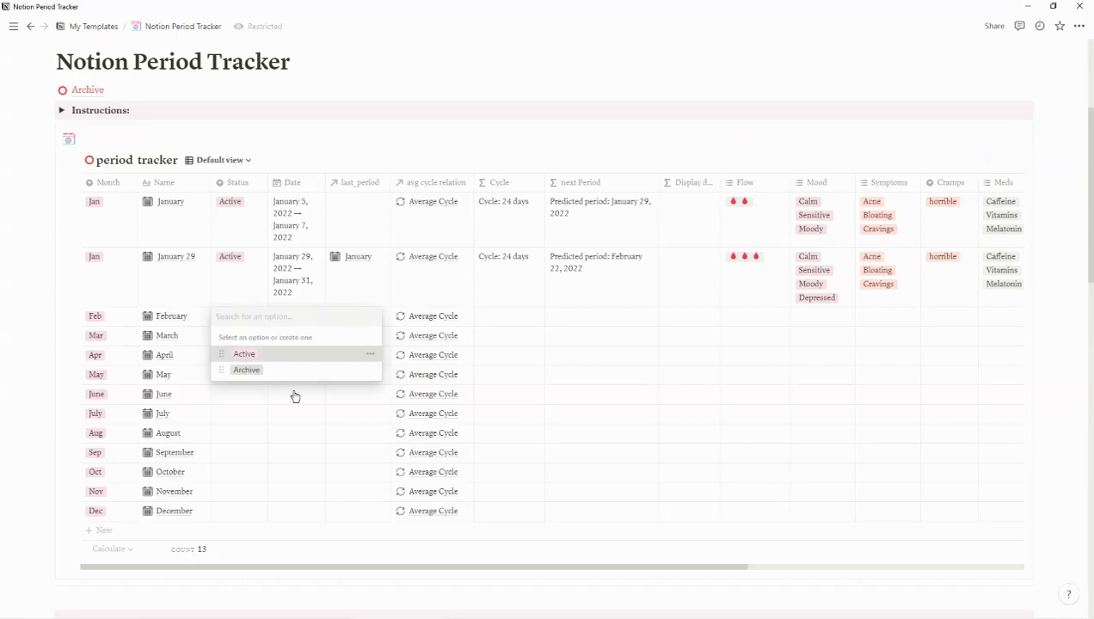
{"action": "scroll", "coordinate": [295, 397], "scroll_direction": "down", "scroll_amount": 4}
{"action": "scroll", "coordinate": [296, 394], "scroll_direction": "down", "scroll_amount": 4}
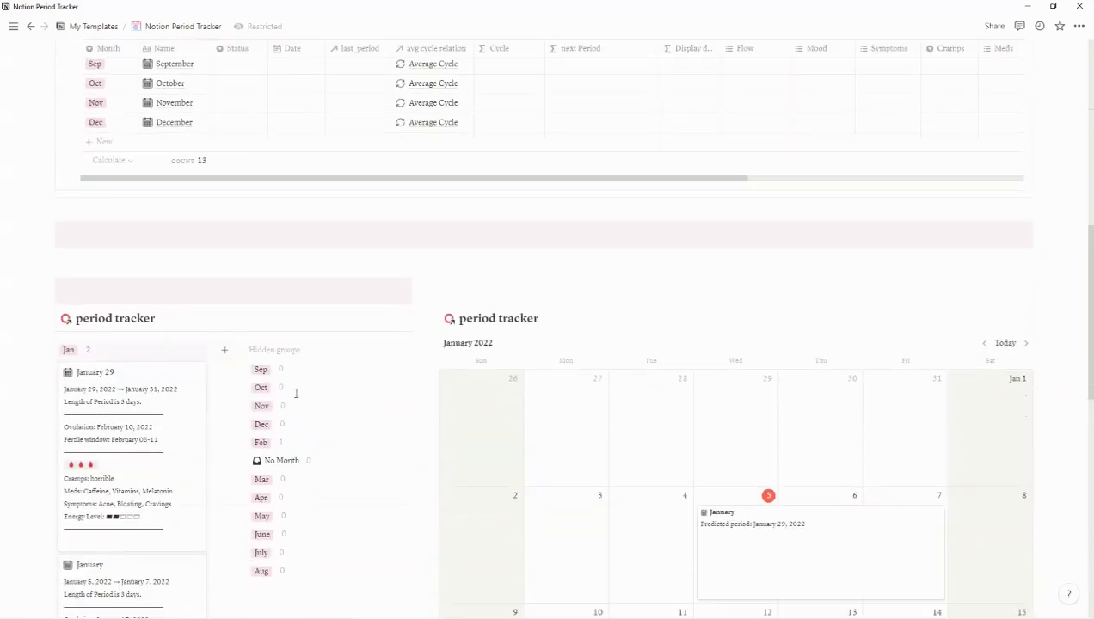
{"action": "scroll", "coordinate": [297, 398], "scroll_direction": "up", "scroll_amount": 4}
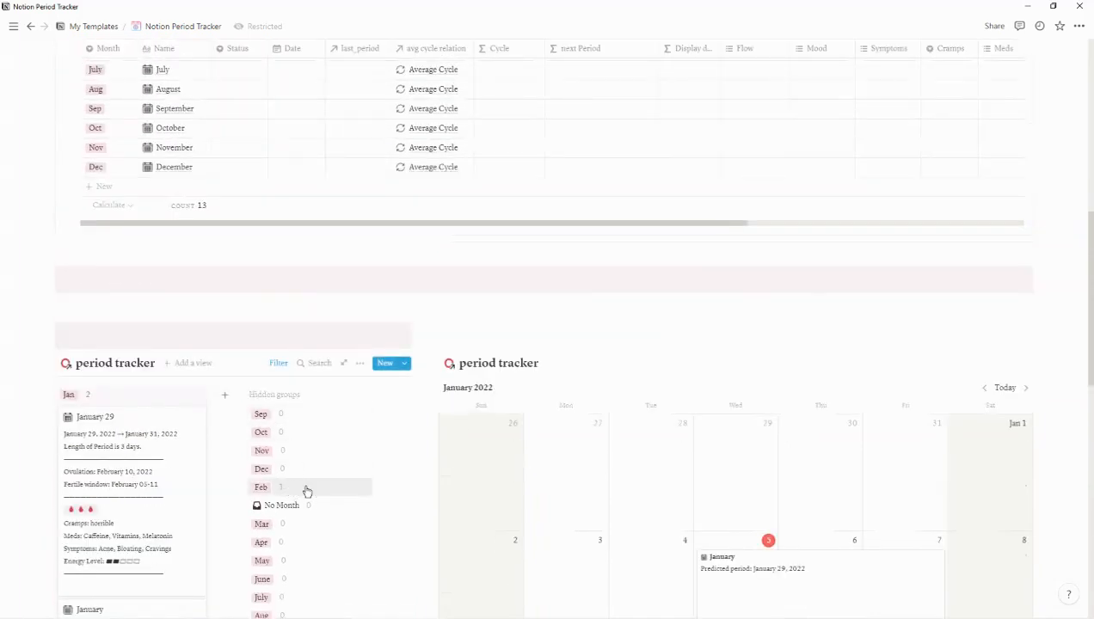
{"action": "left_click", "coordinate": [331, 489]}
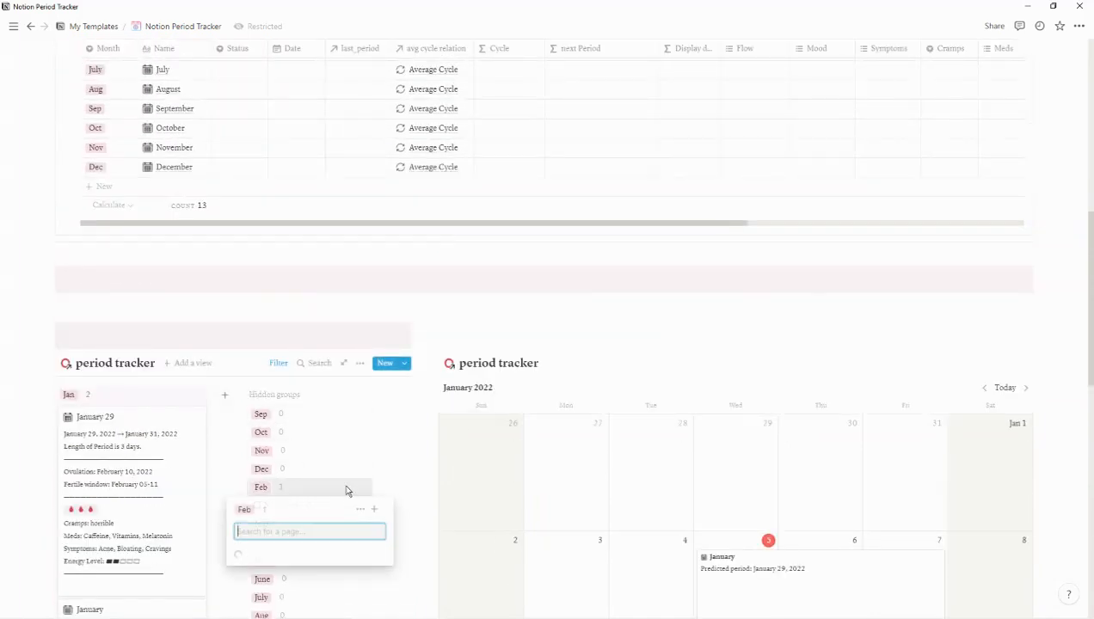
{"action": "left_click", "coordinate": [360, 509]}
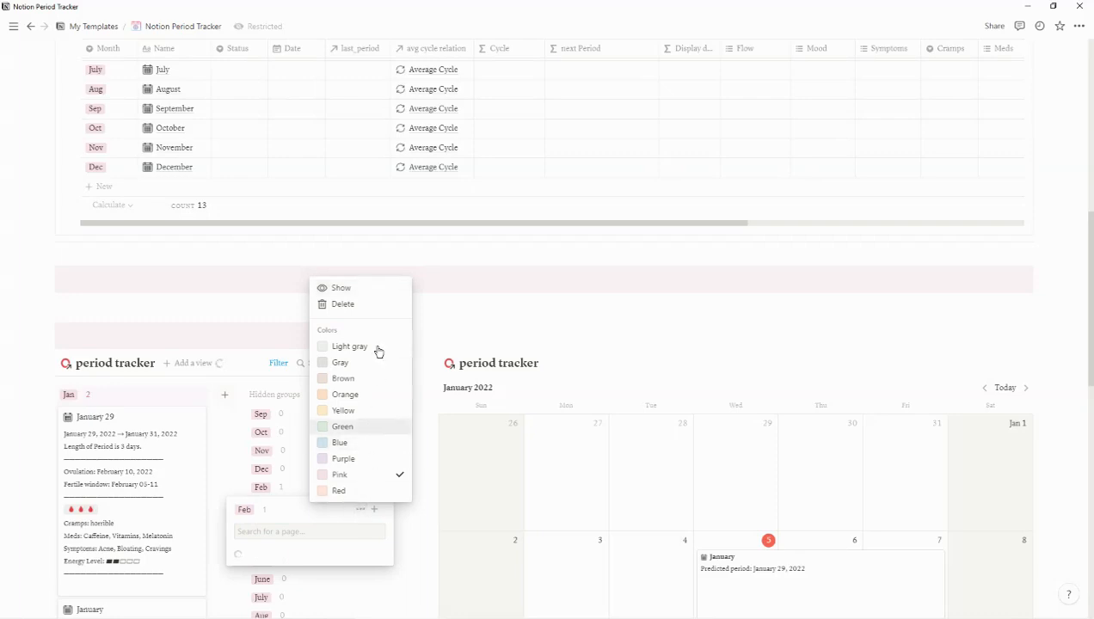
{"action": "left_click", "coordinate": [364, 290]}
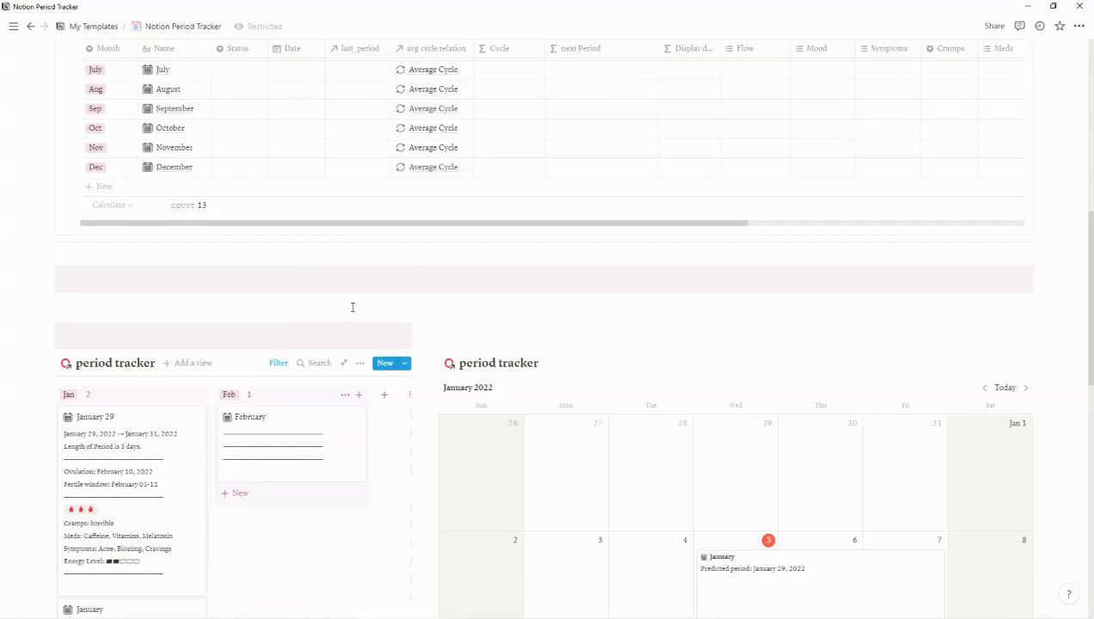
- Set the February row's date to the range February 20, 2022 to February 24, 2022
{"action": "scroll", "coordinate": [356, 310], "scroll_direction": "up", "scroll_amount": 5}
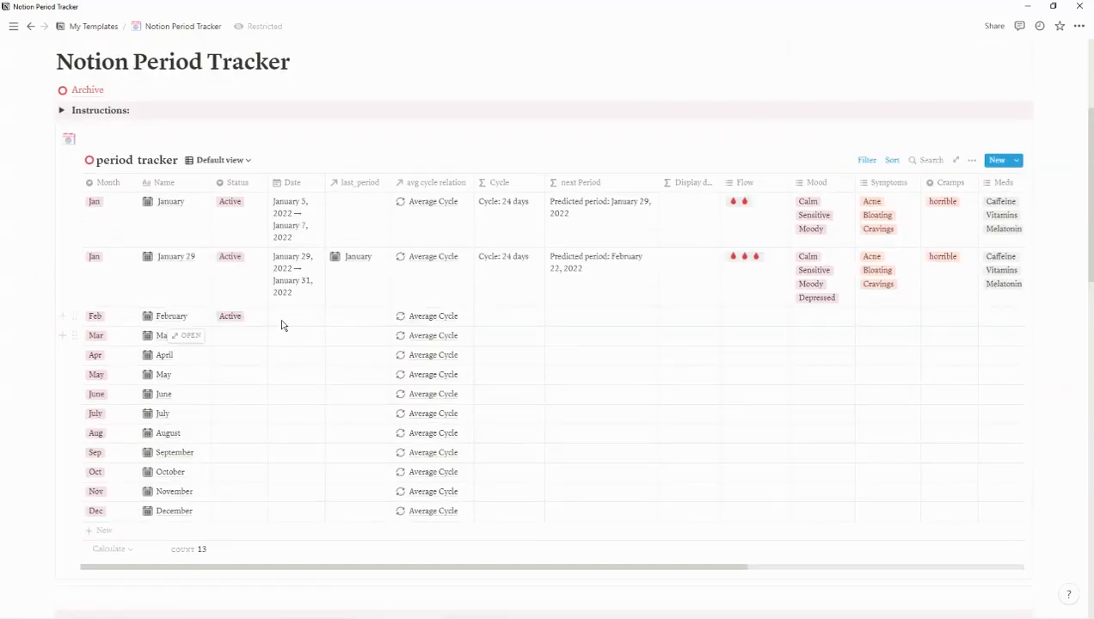
{"action": "left_click", "coordinate": [292, 321]}
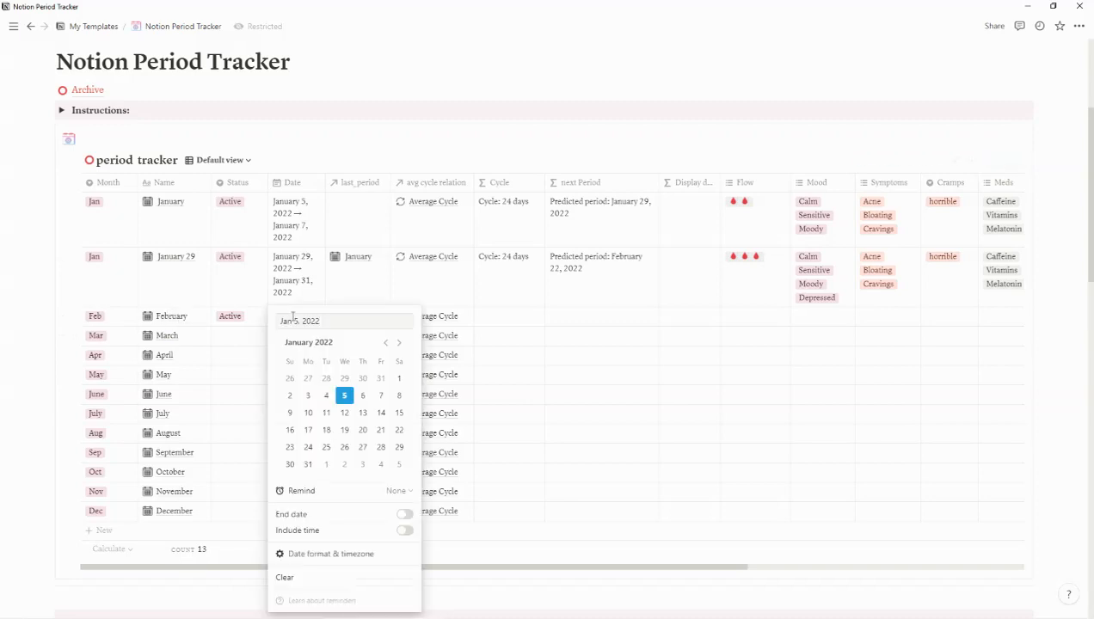
{"action": "left_click", "coordinate": [400, 343]}
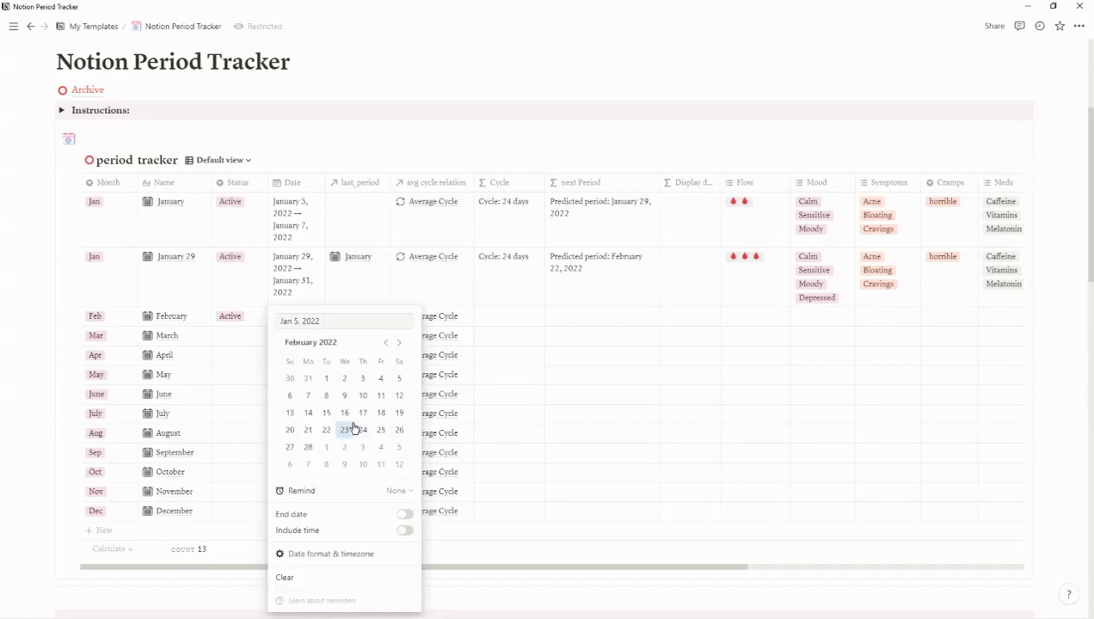
{"action": "left_click", "coordinate": [290, 429]}
{"action": "left_click", "coordinate": [406, 515]}
{"action": "left_click", "coordinate": [356, 432]}
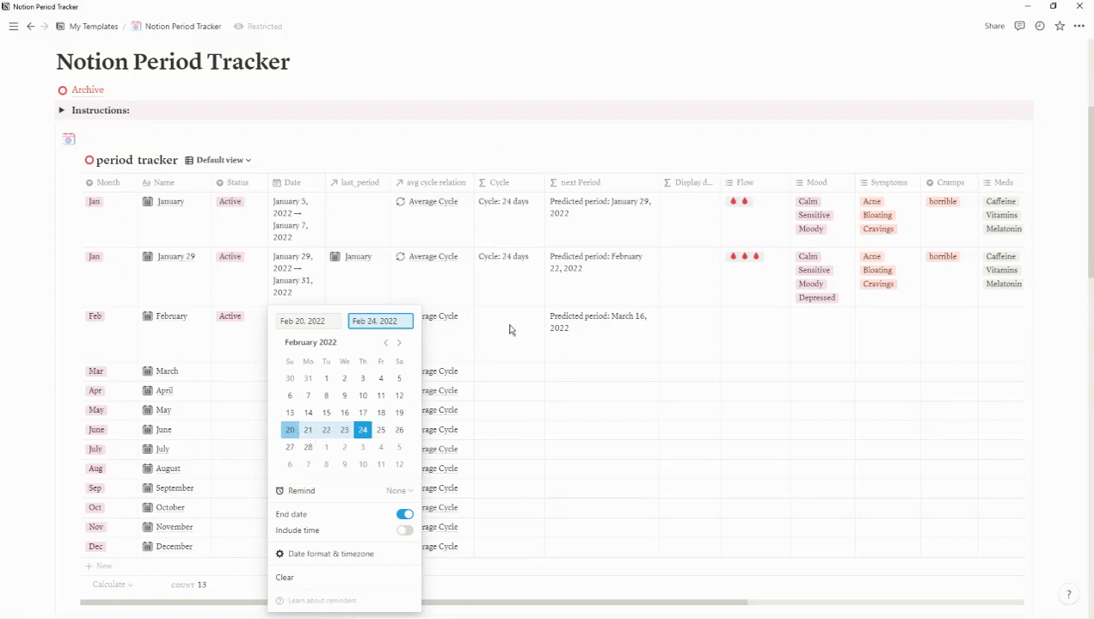
{"action": "left_click", "coordinate": [509, 330]}
- Link the January 29 entry as the last_period of the February row
{"action": "left_click", "coordinate": [354, 320]}
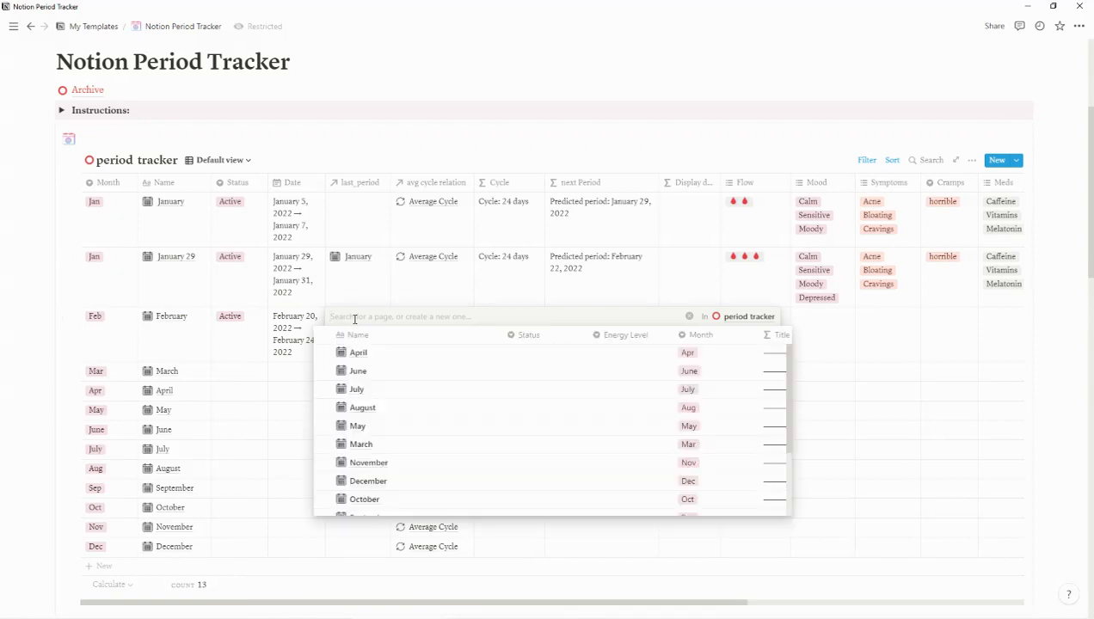
{"action": "type", "text": "j"}
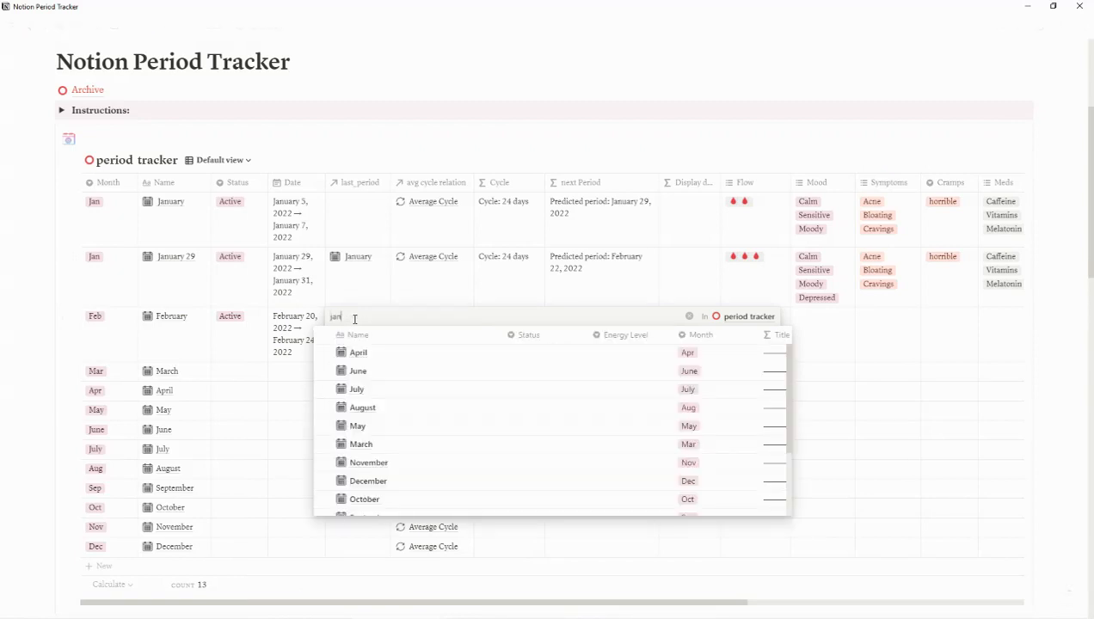
{"action": "type", "text": "an"}
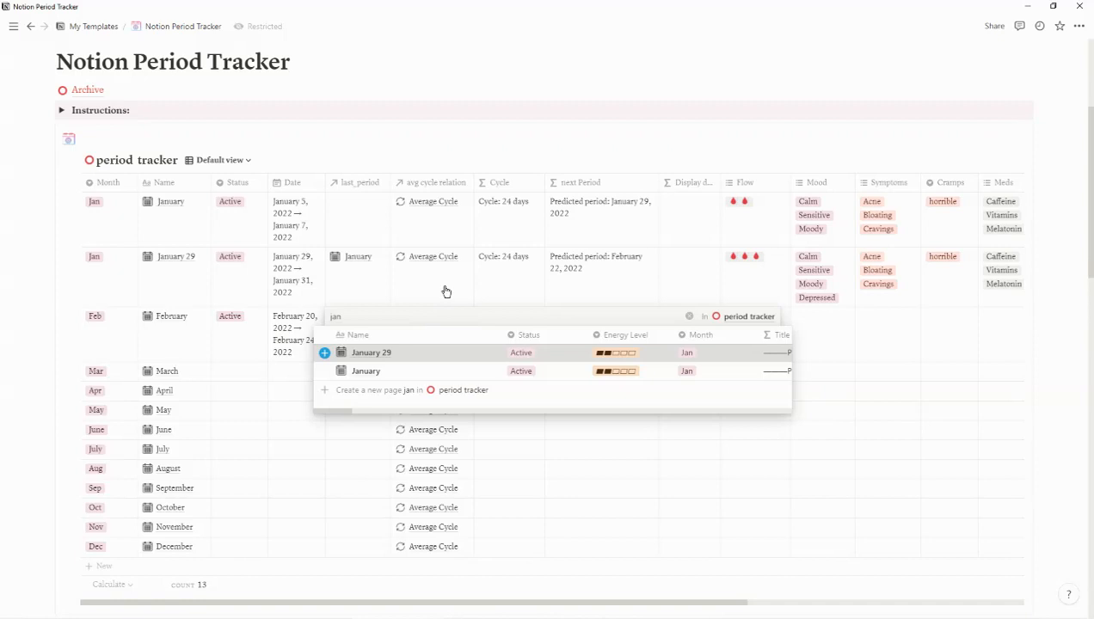
{"action": "key", "text": "Return"}
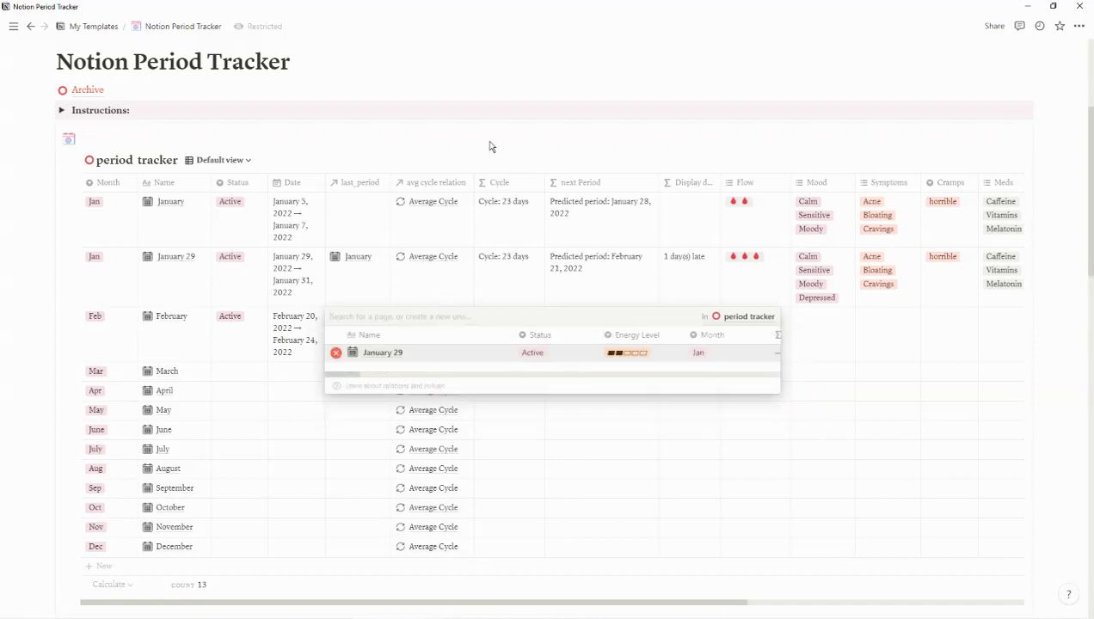
- Close the relation picker and review the February entry in the table, the monthly board cards and the January 2022 calendar
{"action": "key", "text": "Escape"}
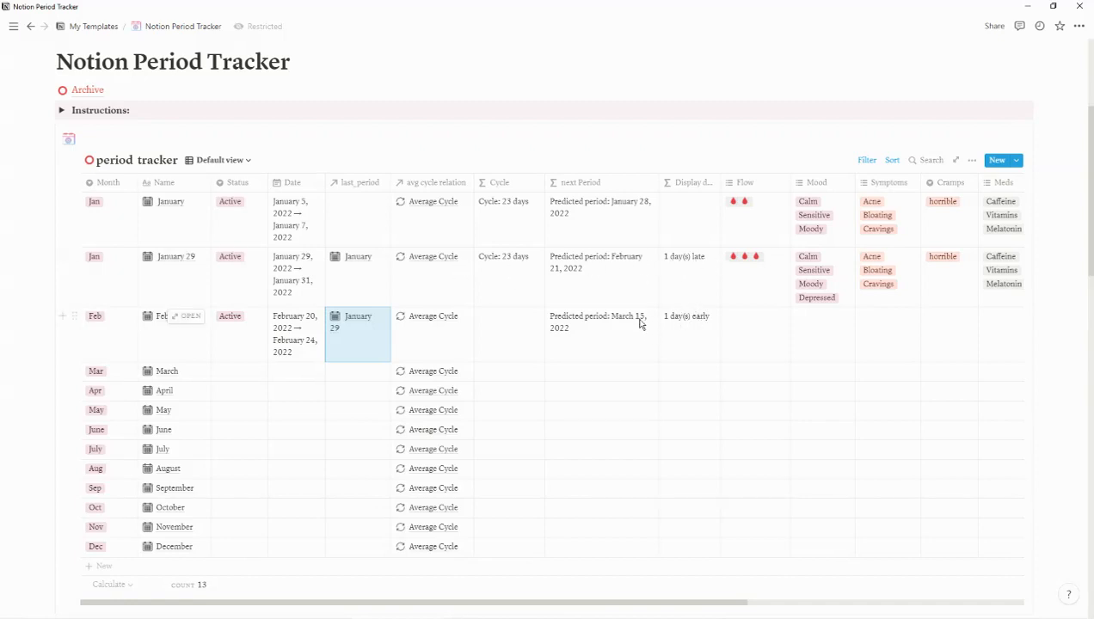
{"action": "scroll", "coordinate": [371, 374], "scroll_direction": "down", "scroll_amount": 10}
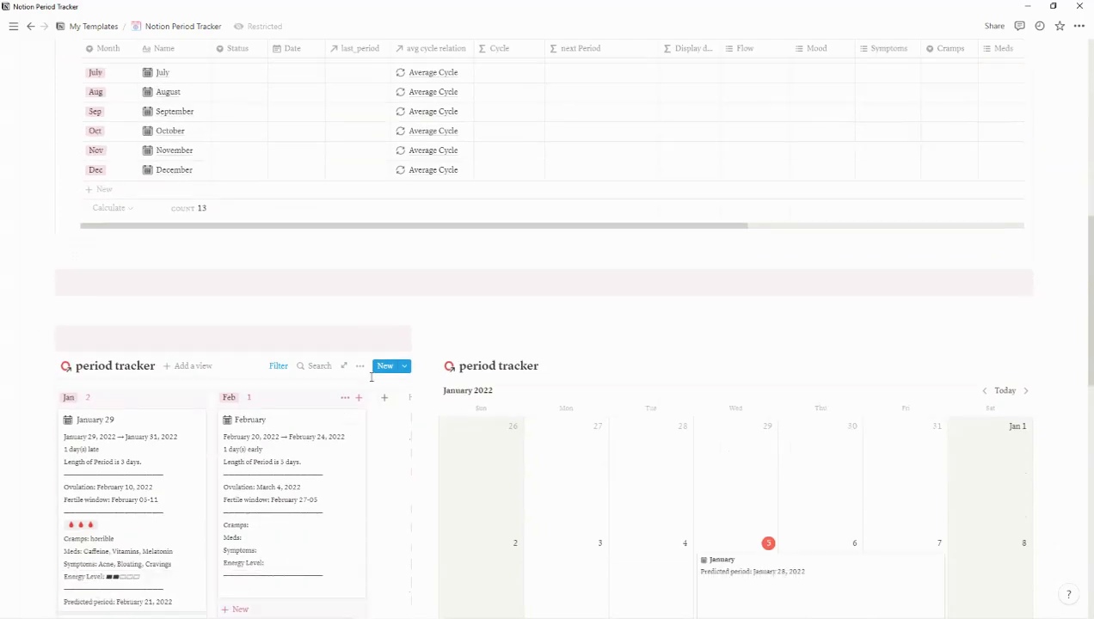
{"action": "scroll", "coordinate": [371, 376], "scroll_direction": "down", "scroll_amount": 2}
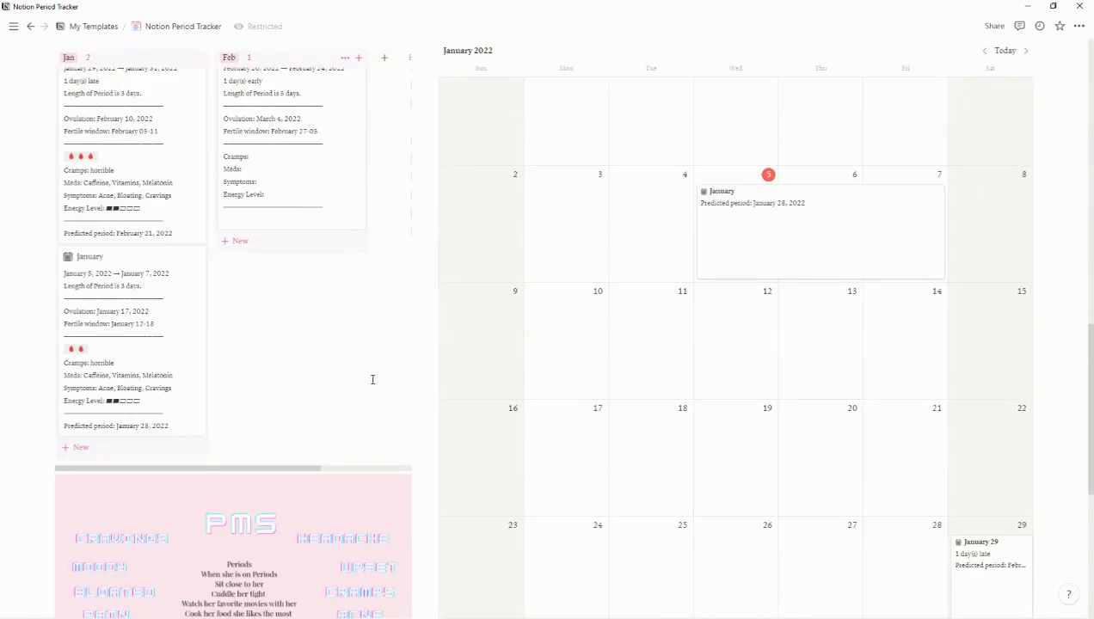
{"action": "scroll", "coordinate": [376, 383], "scroll_direction": "up", "scroll_amount": 3}
{"action": "scroll", "coordinate": [769, 404], "scroll_direction": "down", "scroll_amount": 4}
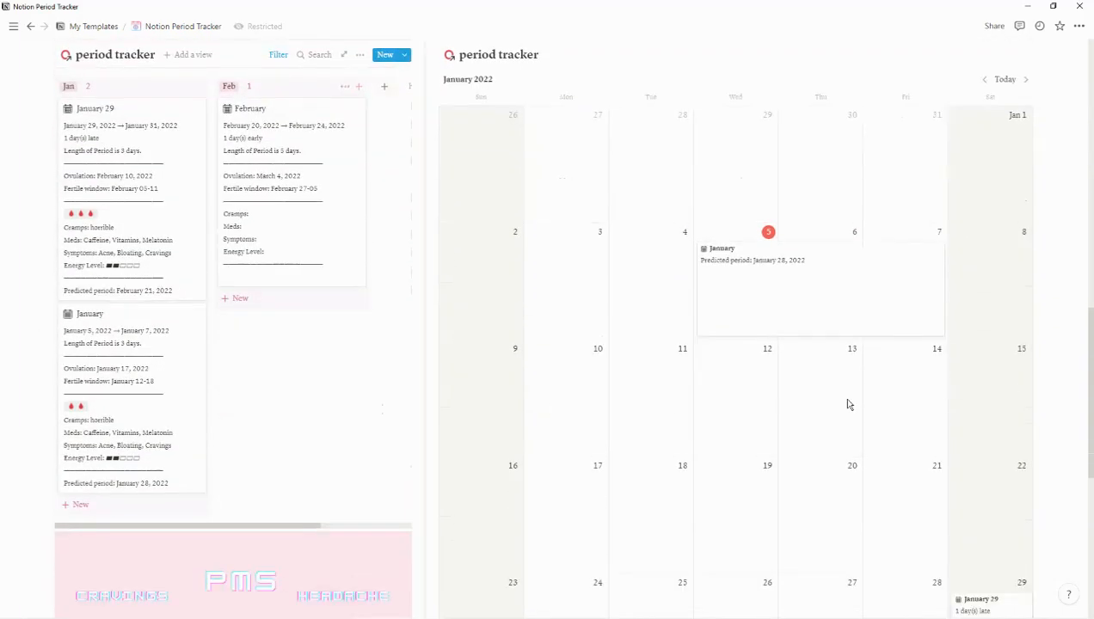
{"action": "scroll", "coordinate": [950, 468], "scroll_direction": "down", "scroll_amount": 3}
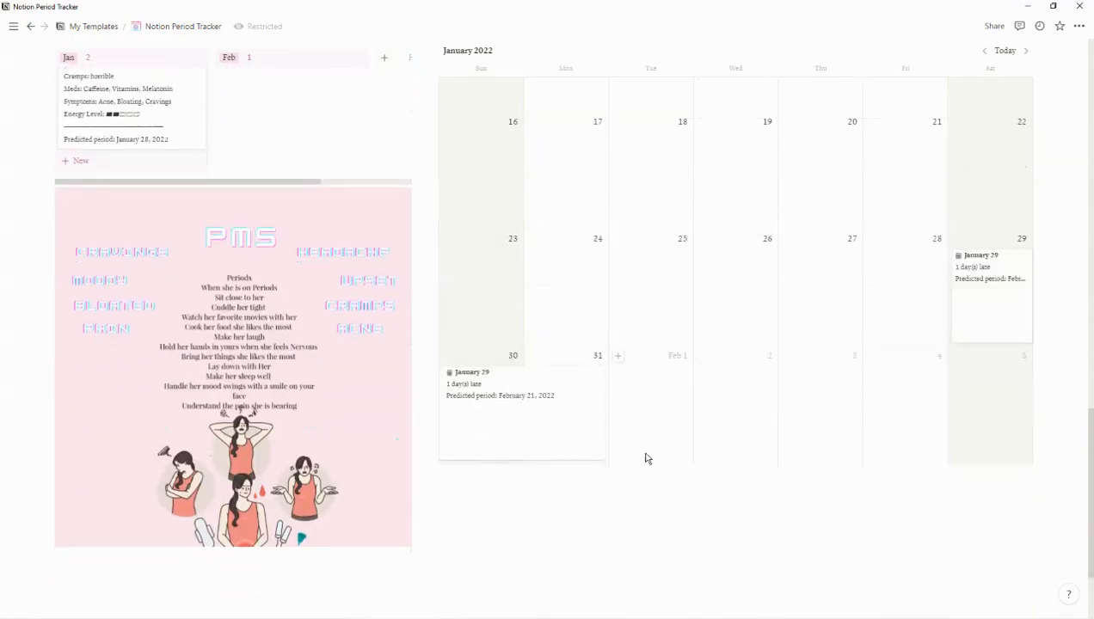
{"action": "scroll", "coordinate": [727, 417], "scroll_direction": "up", "scroll_amount": 3}
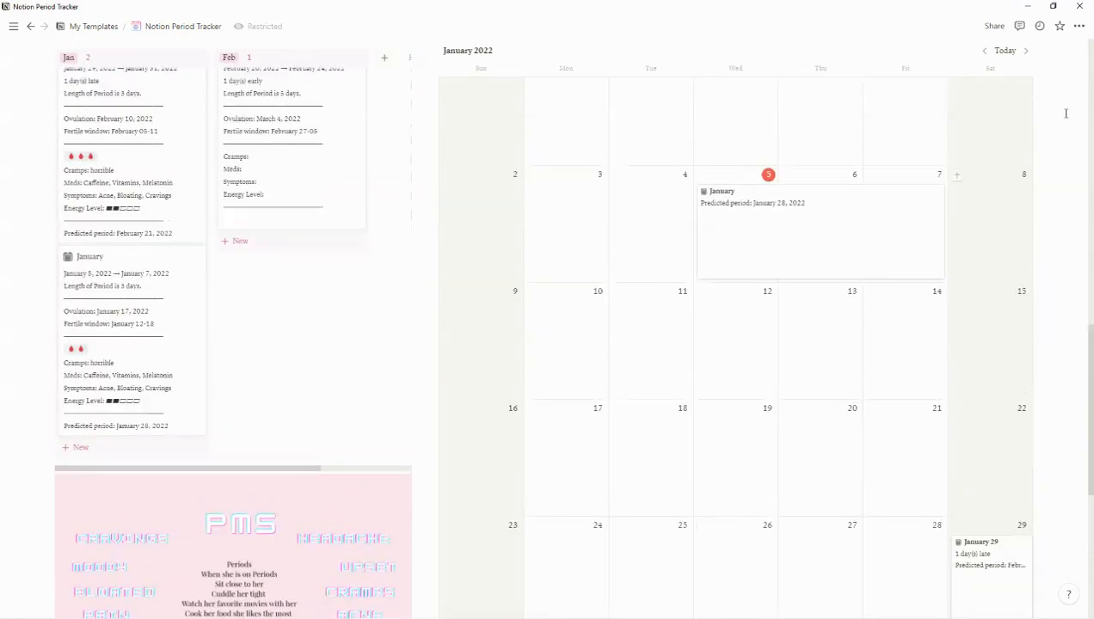
- View February 2022 in the period tracker calendar and return it to January 2022
{"action": "left_click", "coordinate": [1024, 51]}
{"action": "scroll", "coordinate": [713, 228], "scroll_direction": "down", "scroll_amount": 2}
{"action": "scroll", "coordinate": [713, 228], "scroll_direction": "up", "scroll_amount": 4}
{"action": "left_click", "coordinate": [984, 137]}
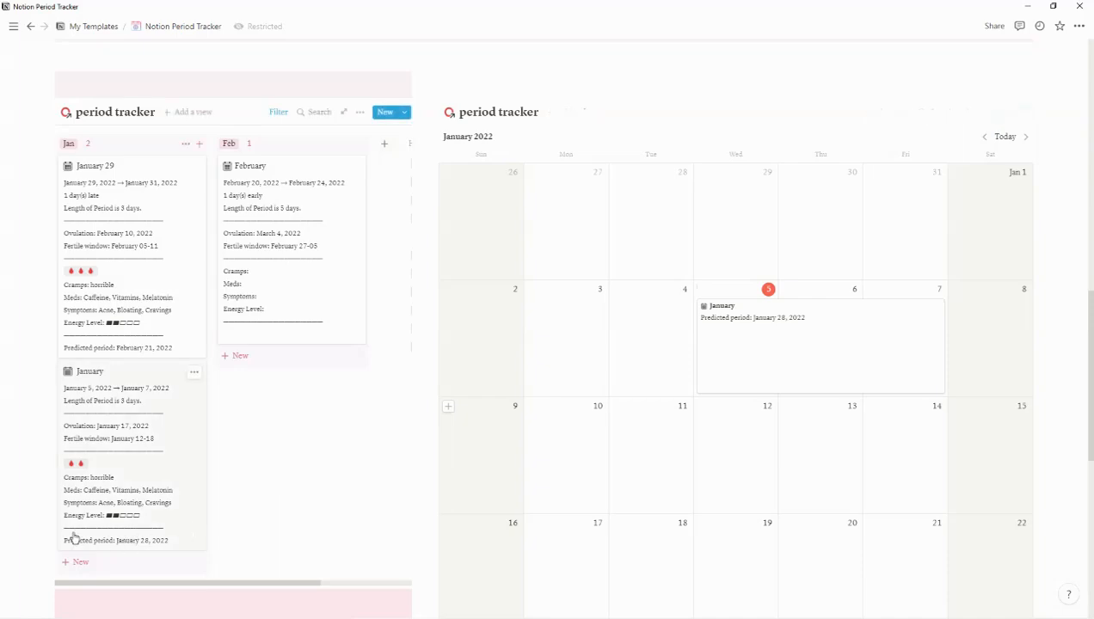
- Set the Status of the first January row in the period tracker table to Archive
{"action": "scroll", "coordinate": [335, 461], "scroll_direction": "up", "scroll_amount": 10}
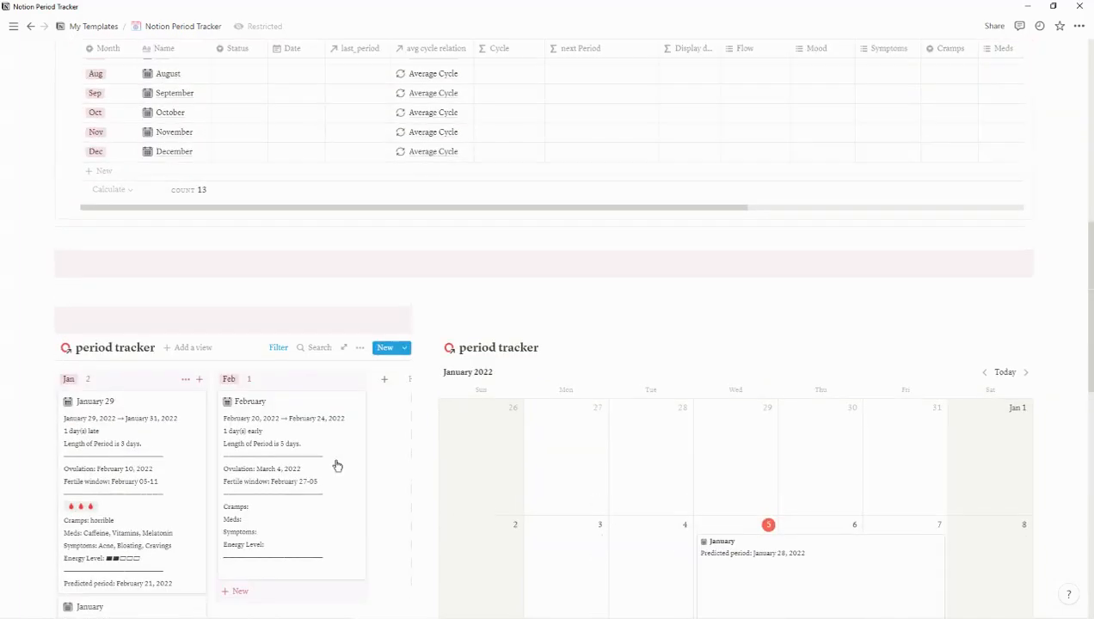
{"action": "scroll", "coordinate": [336, 465], "scroll_direction": "down", "scroll_amount": 2}
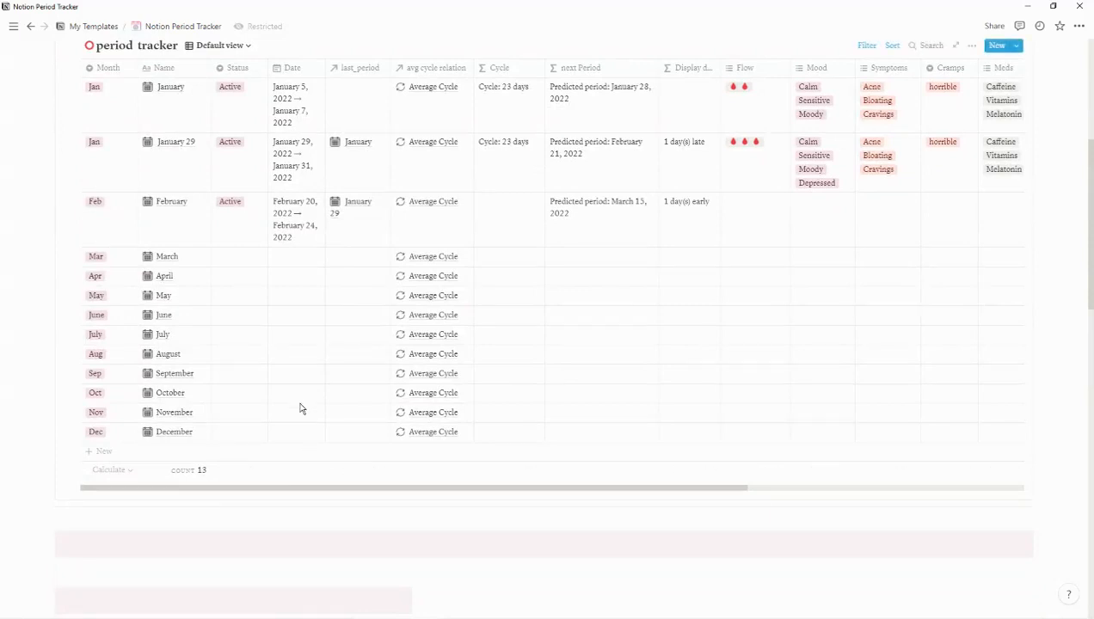
{"action": "left_click", "coordinate": [229, 91]}
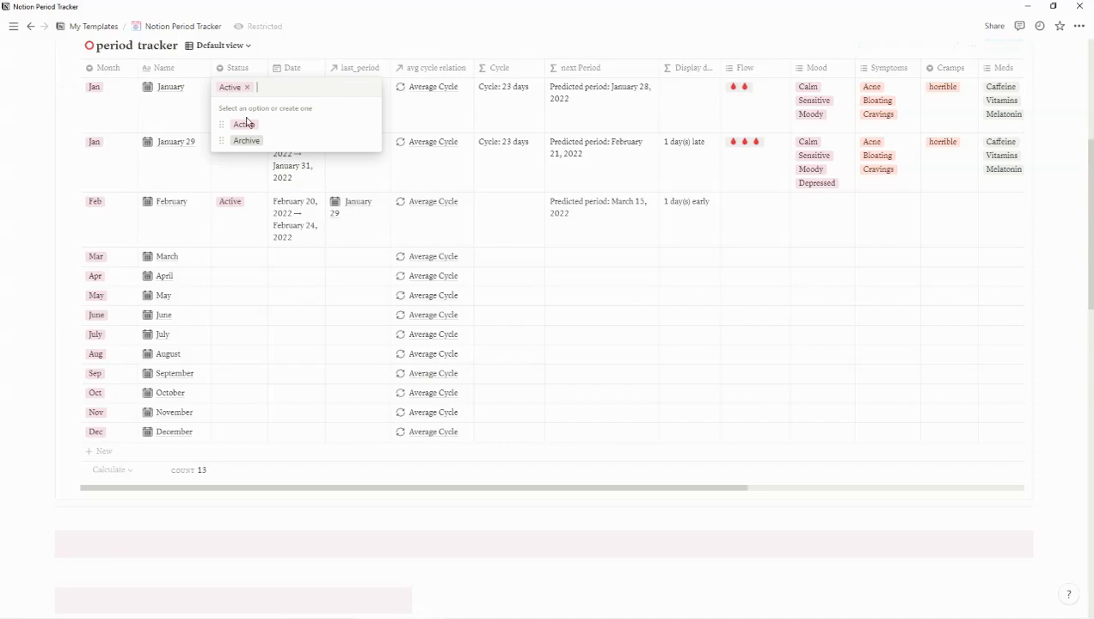
{"action": "left_click", "coordinate": [256, 127]}
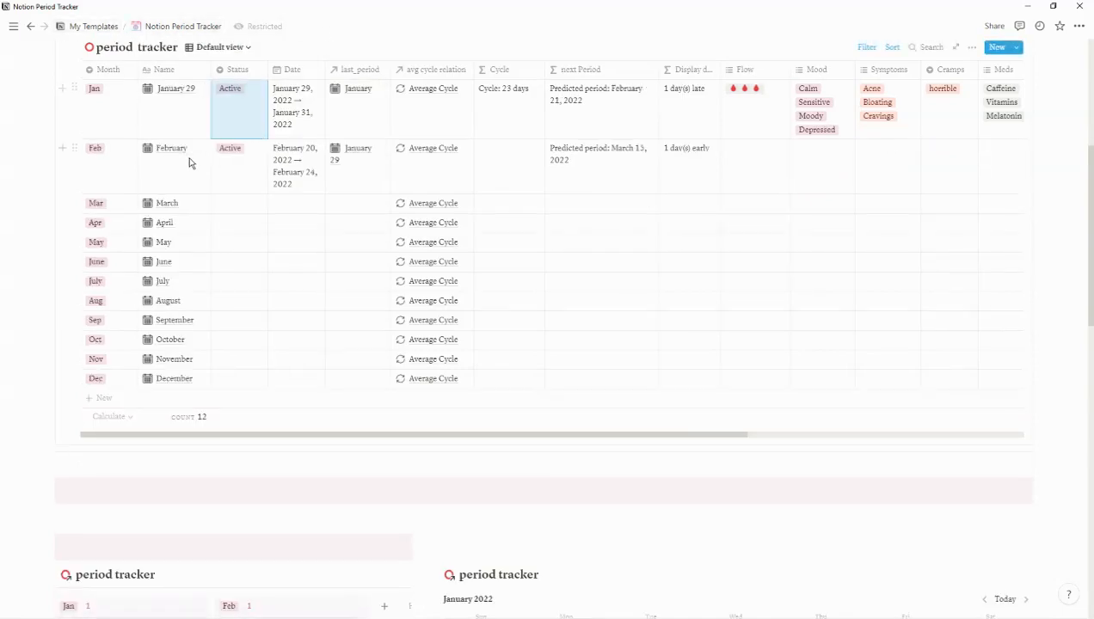
- Open the Archive page to check the January card and return to the Notion Period Tracker page
{"action": "scroll", "coordinate": [159, 161], "scroll_direction": "up", "scroll_amount": 5}
{"action": "left_click", "coordinate": [82, 265]}
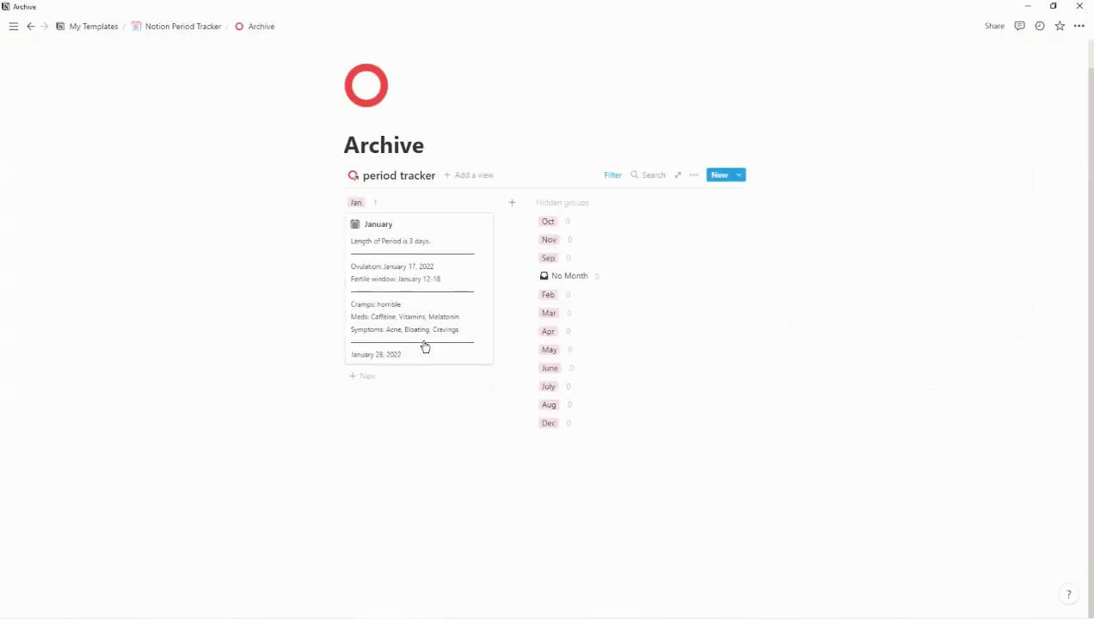
{"action": "left_click", "coordinate": [171, 31]}
- Examine the monthly board, the January 2022 calendar and the period tracker table for the entries that are still active
{"action": "scroll", "coordinate": [378, 387], "scroll_direction": "down", "scroll_amount": 5}
{"action": "scroll", "coordinate": [376, 387], "scroll_direction": "down", "scroll_amount": 5}
{"action": "scroll", "coordinate": [376, 383], "scroll_direction": "down", "scroll_amount": 4}
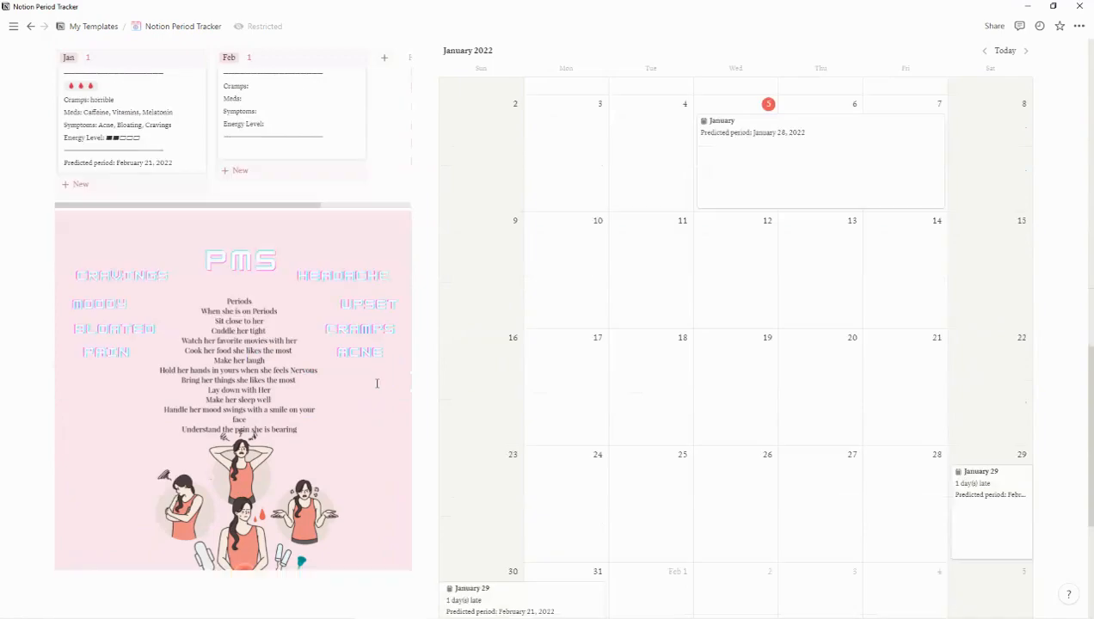
{"action": "scroll", "coordinate": [376, 386], "scroll_direction": "up", "scroll_amount": 3}
{"action": "scroll", "coordinate": [381, 395], "scroll_direction": "up", "scroll_amount": 3}
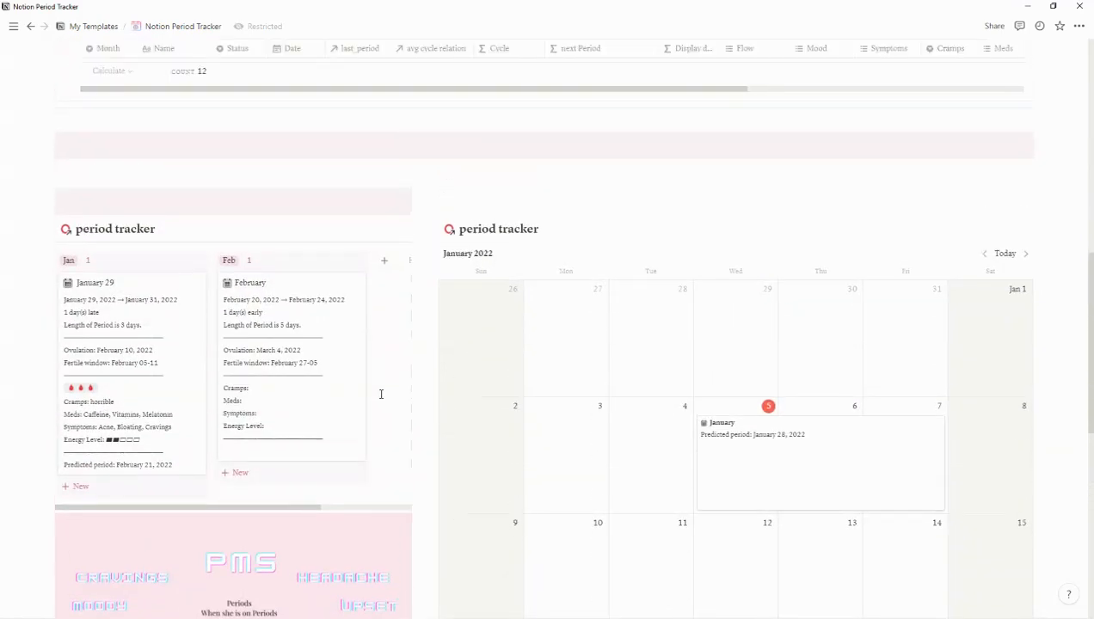
{"action": "scroll", "coordinate": [381, 394], "scroll_direction": "up", "scroll_amount": 6}
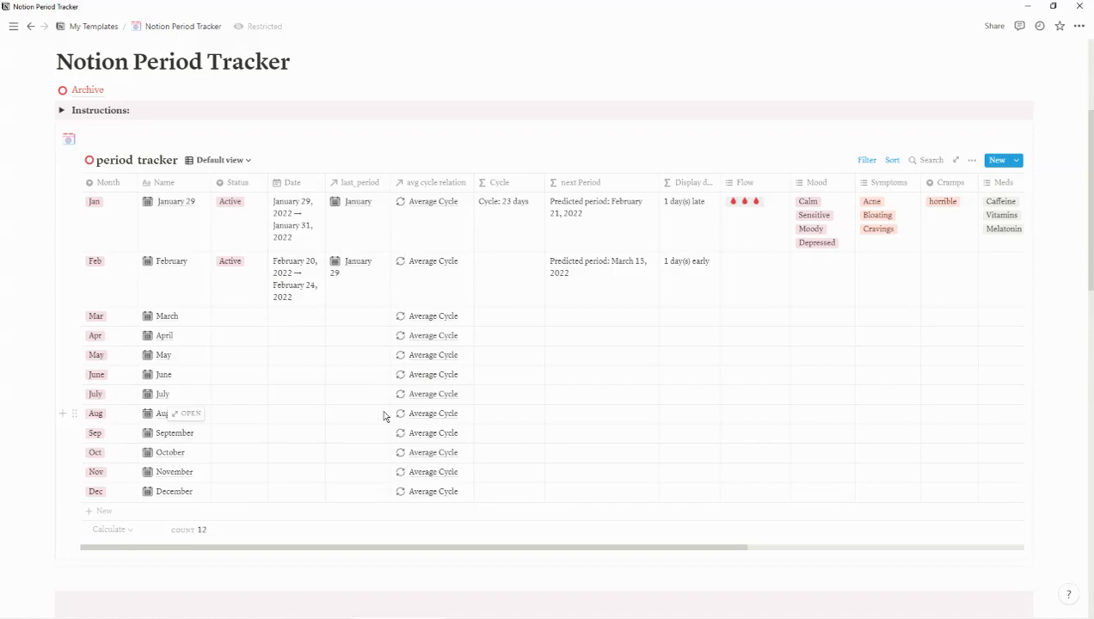
{"action": "scroll", "coordinate": [382, 408], "scroll_direction": "up", "scroll_amount": 3}
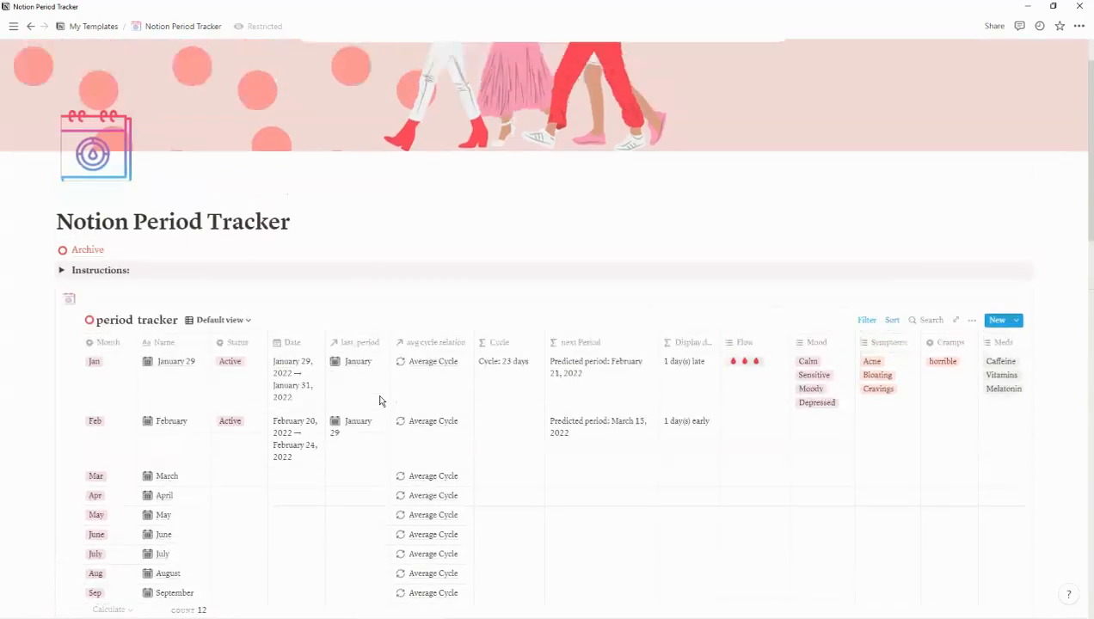
{"action": "scroll", "coordinate": [474, 580], "scroll_direction": "down", "scroll_amount": 1}
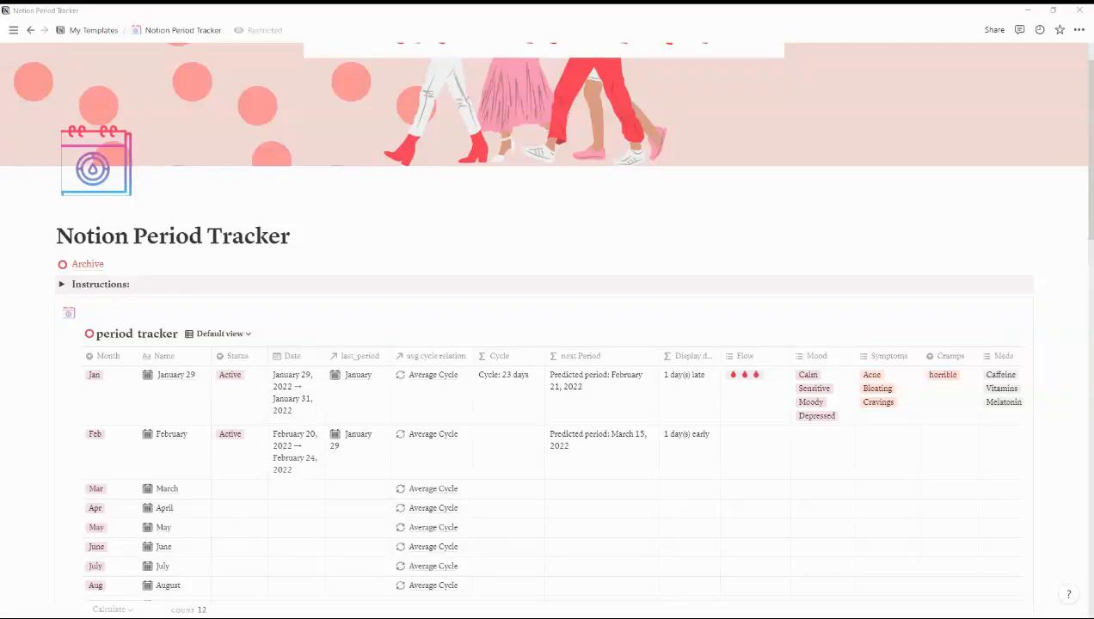